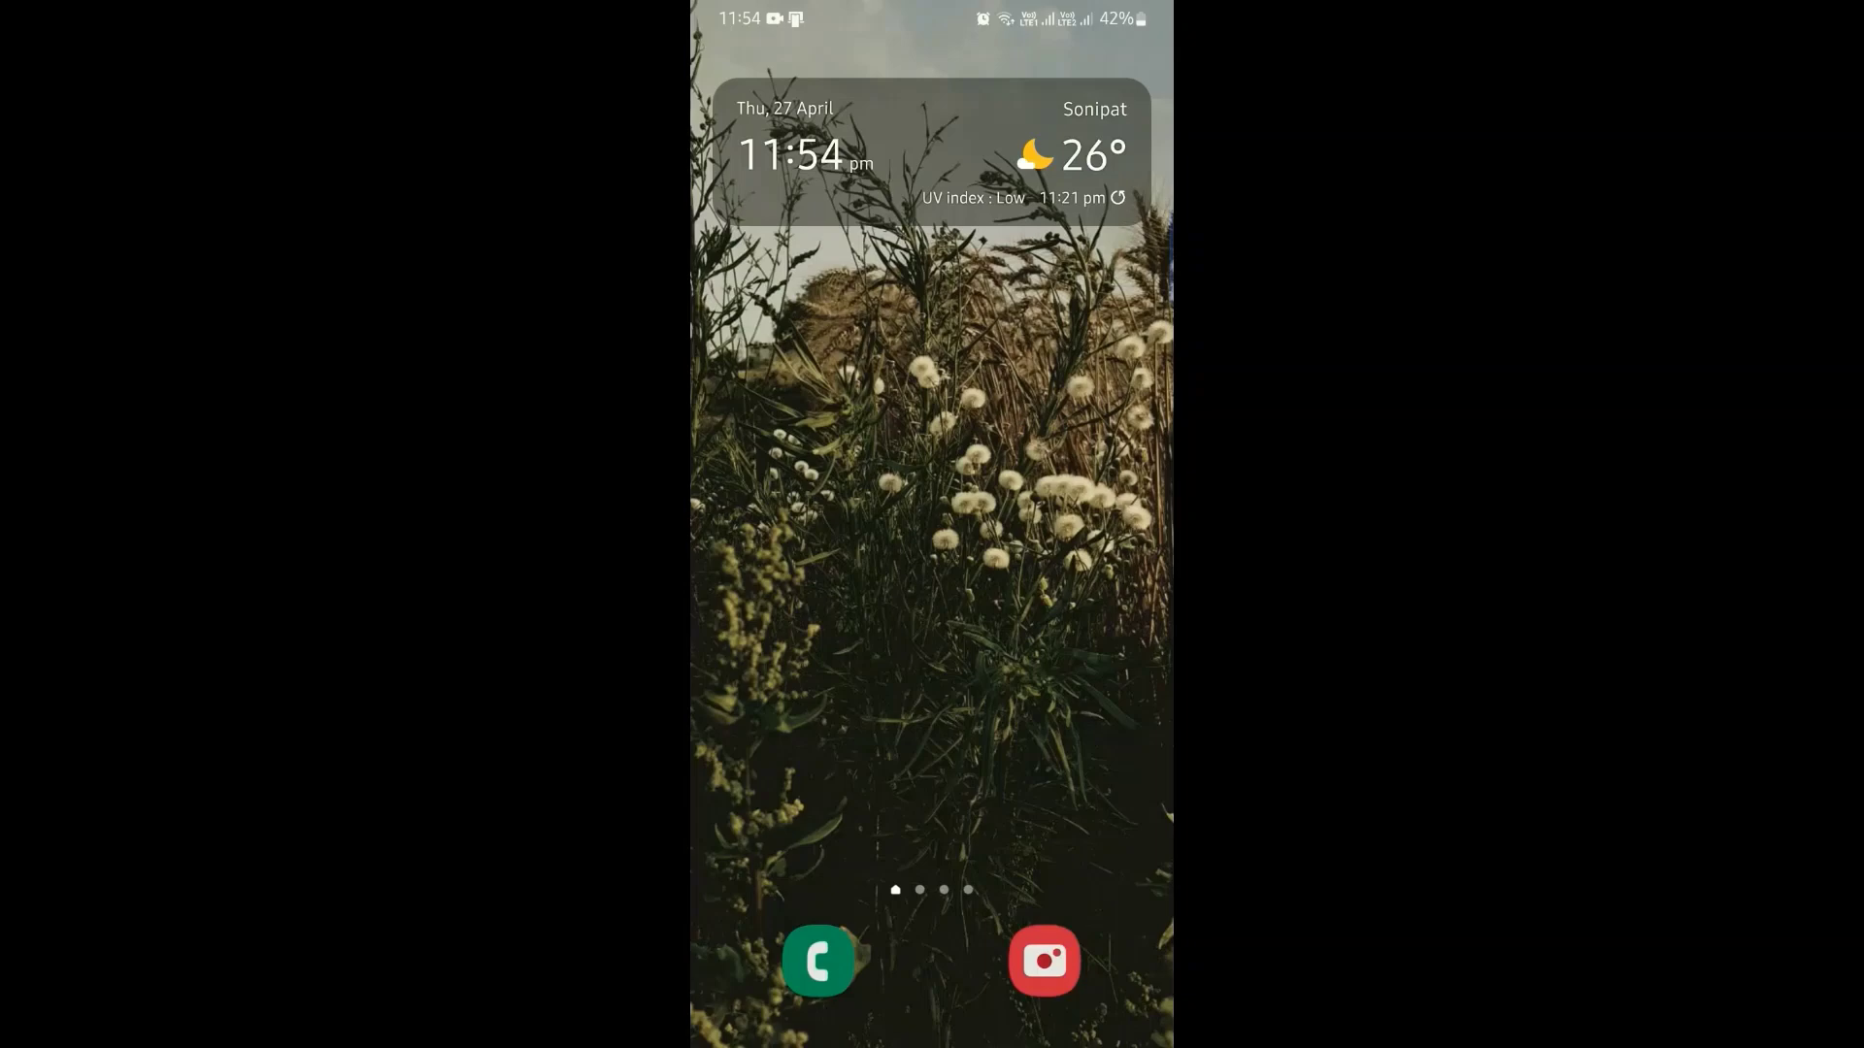
Step: Swipe up to the app drawer to find and launch SKEDit
drag(933, 801, 932, 291)
drag(1107, 583, 873, 582)
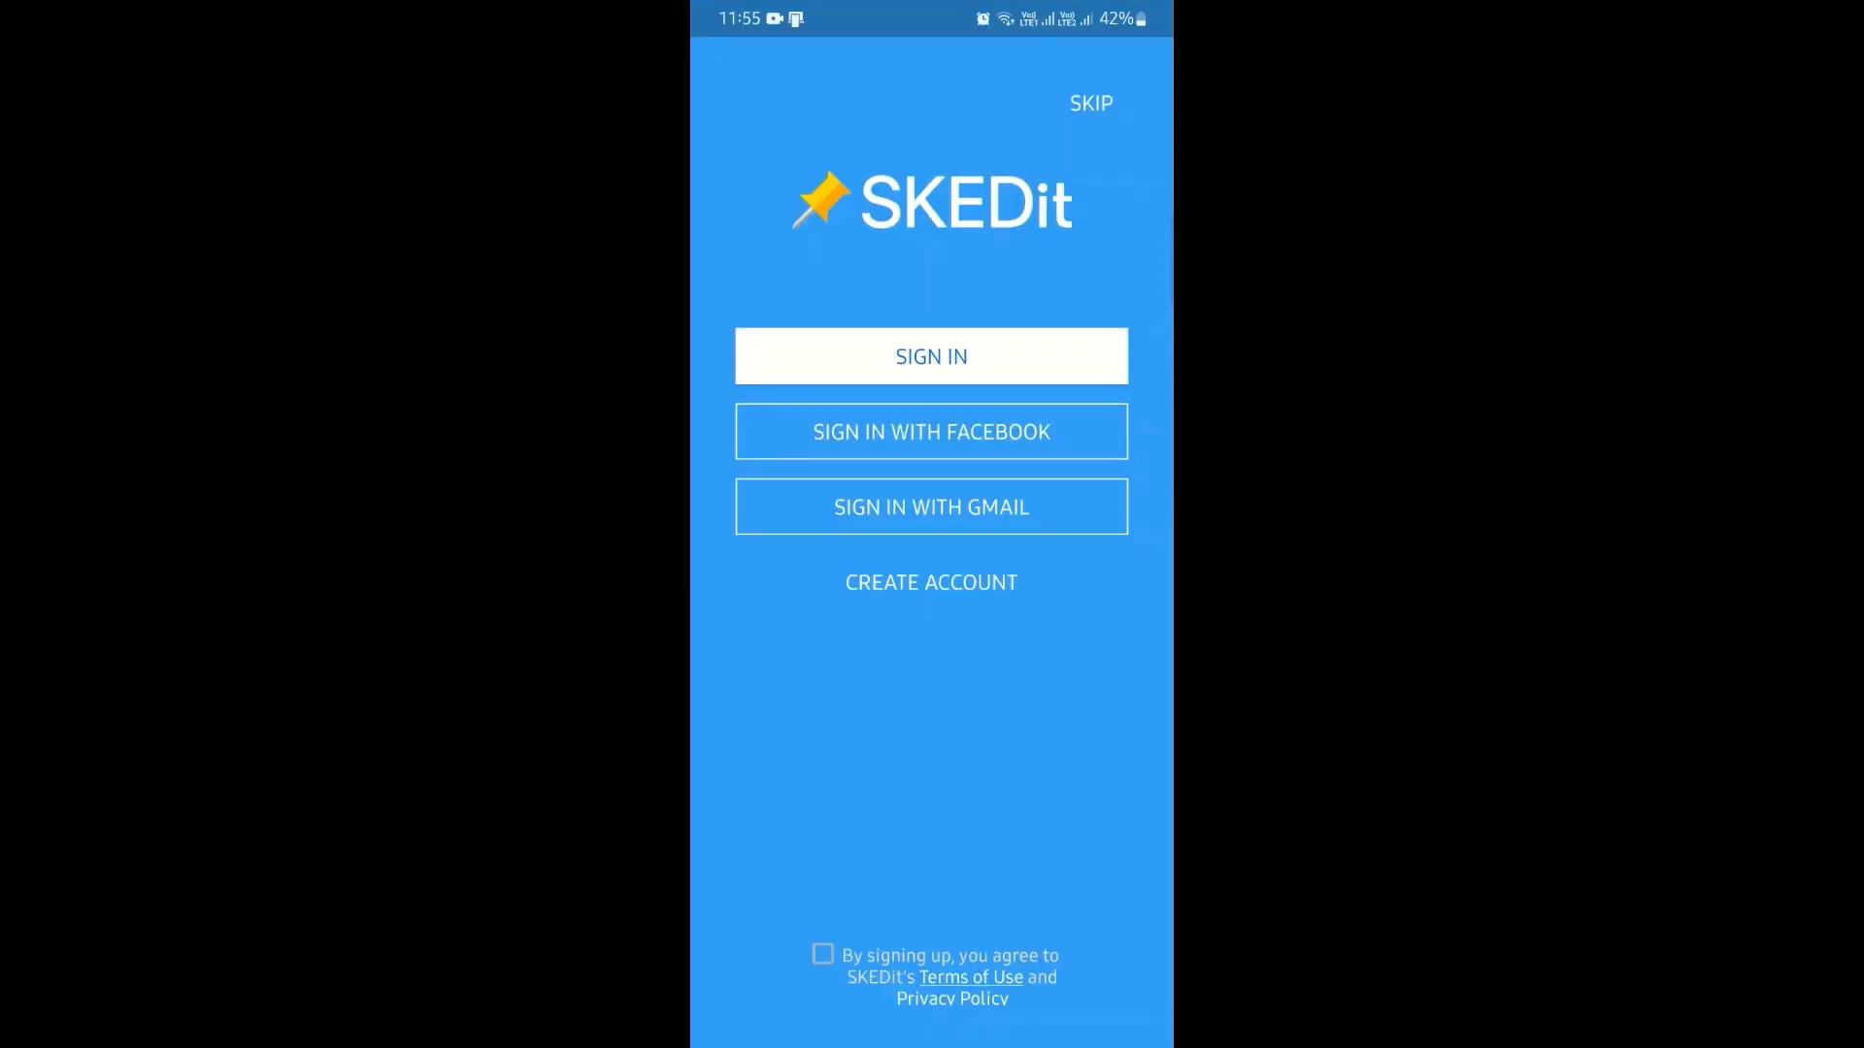
Step: Skip account sign-in and media storage access in SKEDit's onboarding
click(1091, 102)
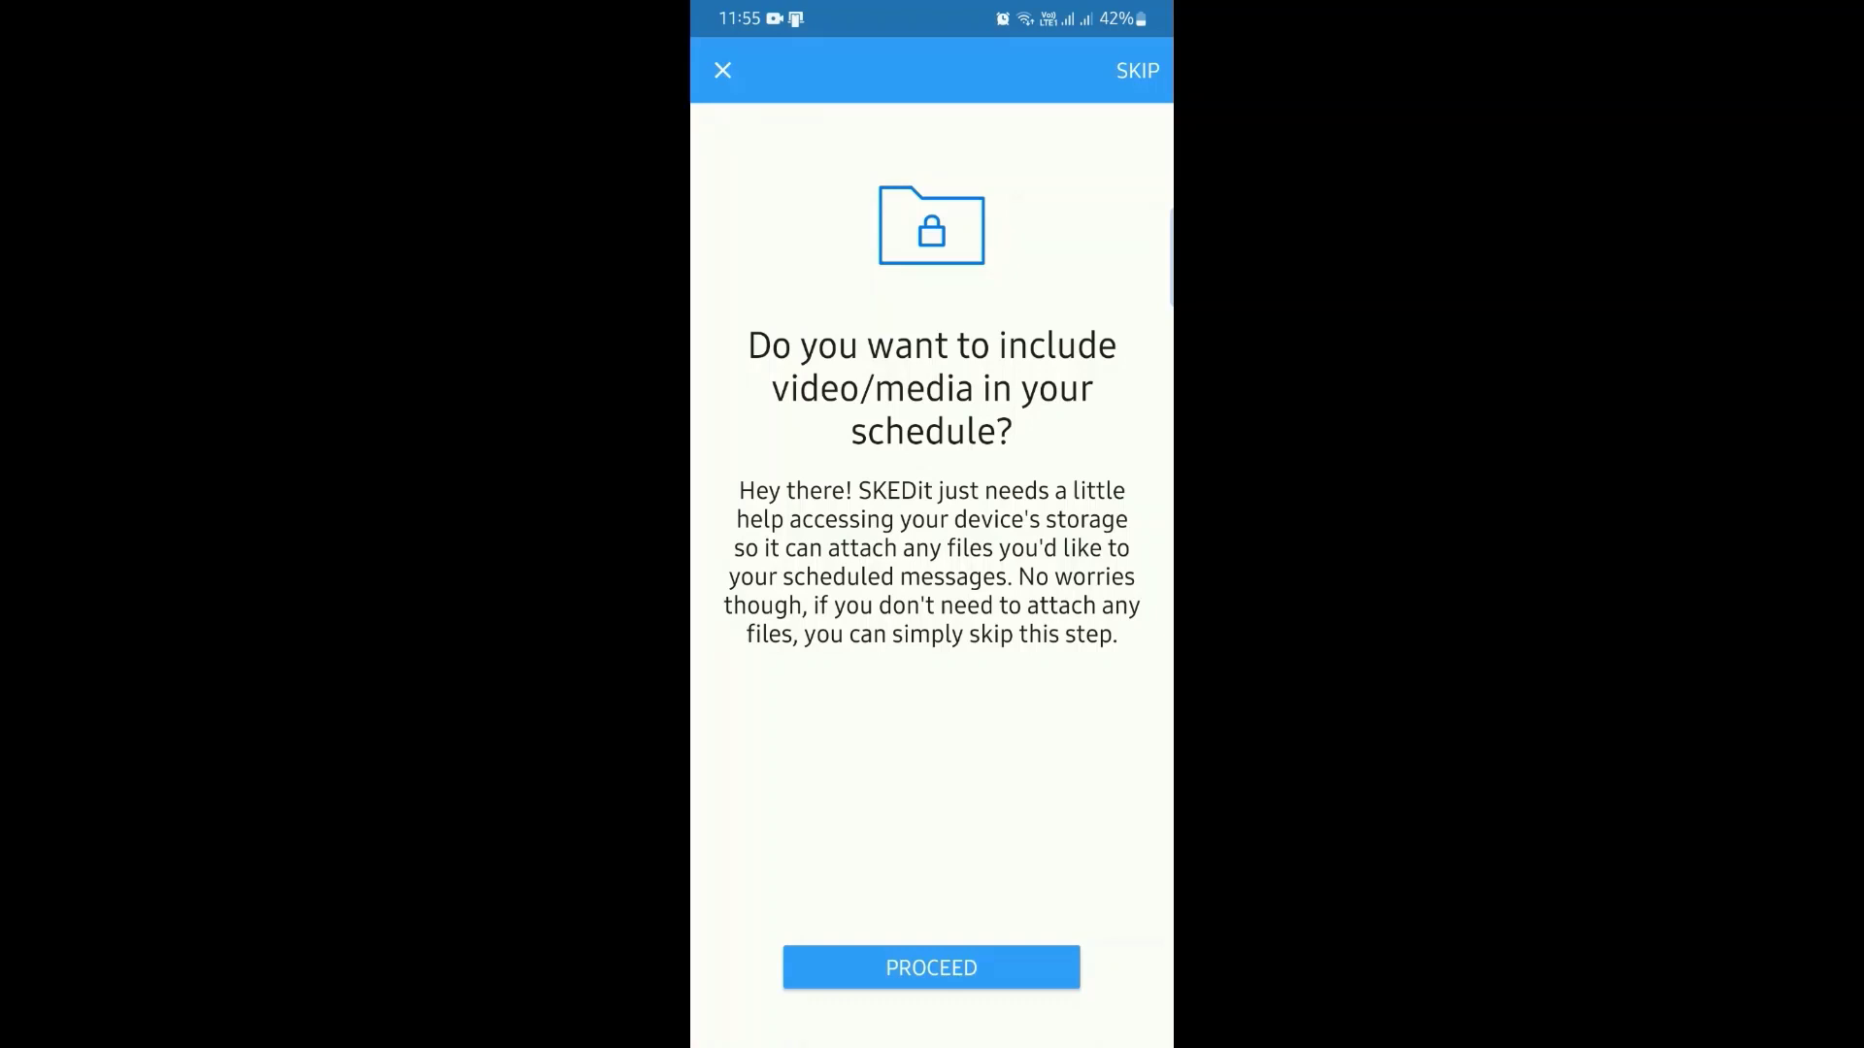
click(1137, 69)
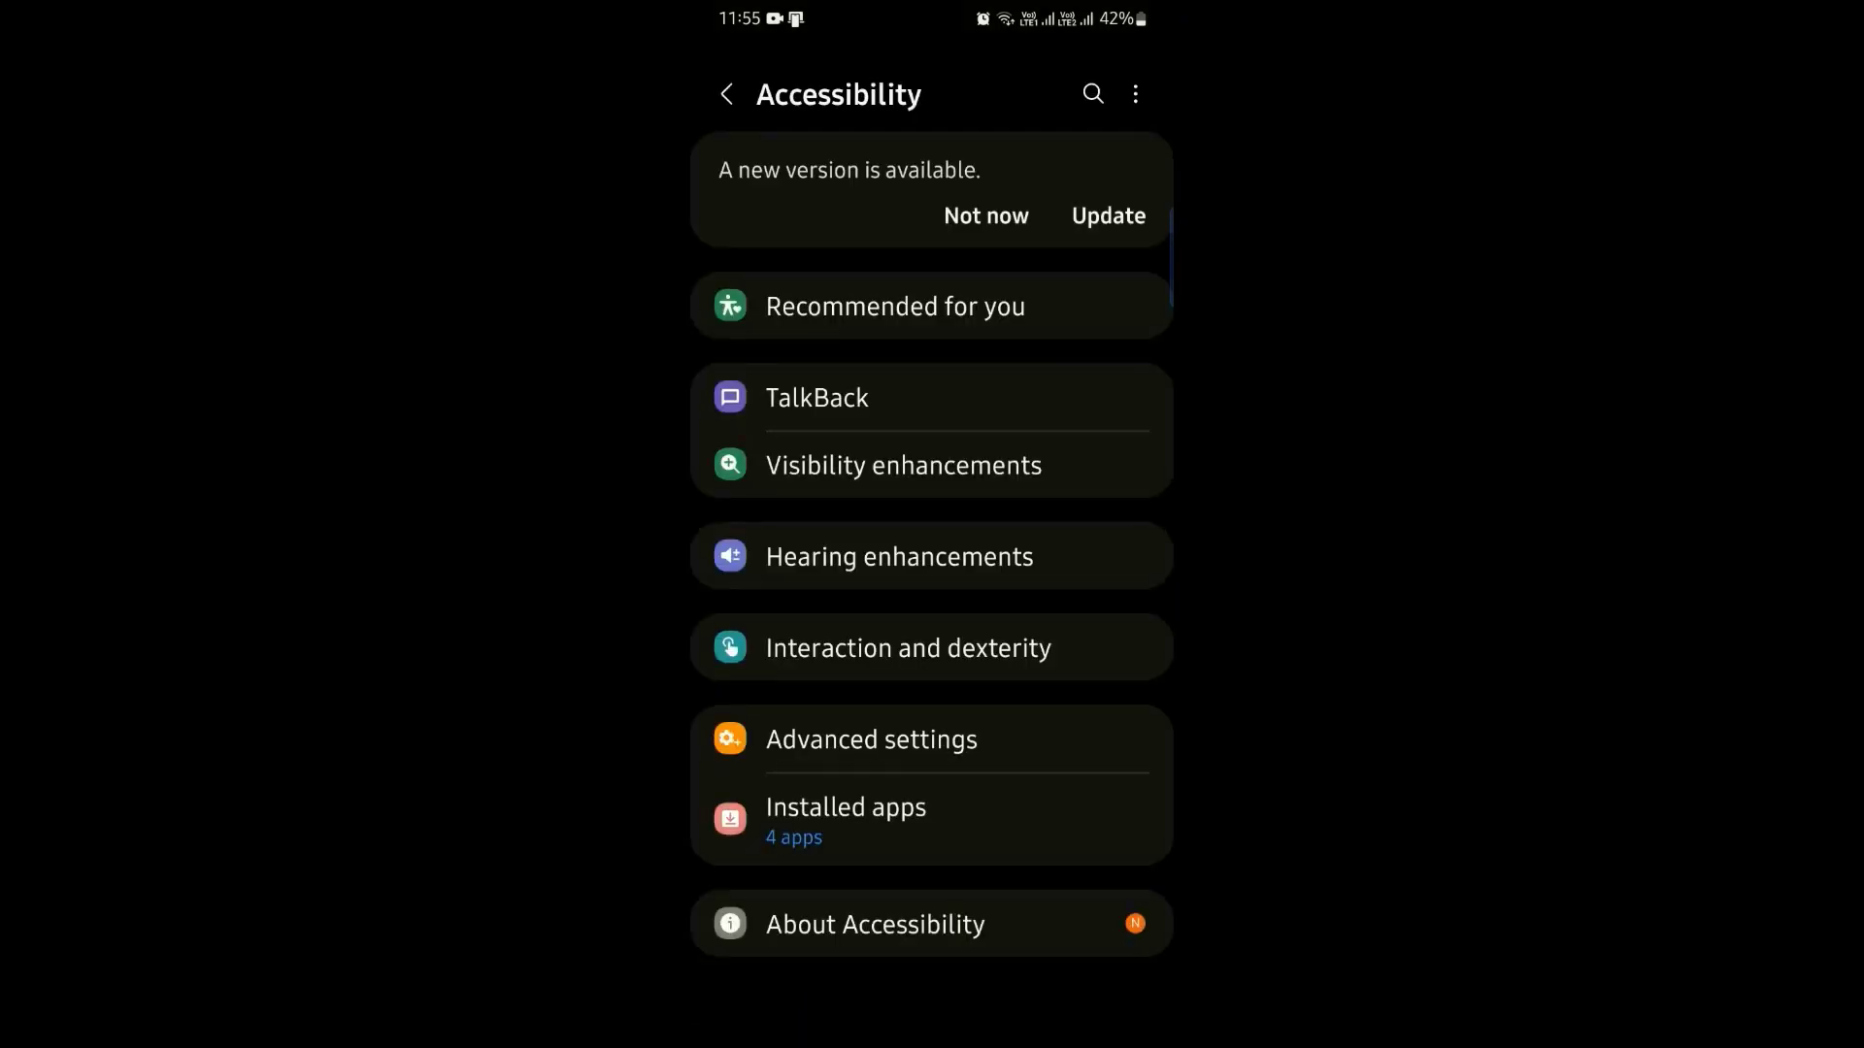
Step: Enable SKEDit under Accessibility > Installed apps, allow full control, and return to SKEDit
click(846, 818)
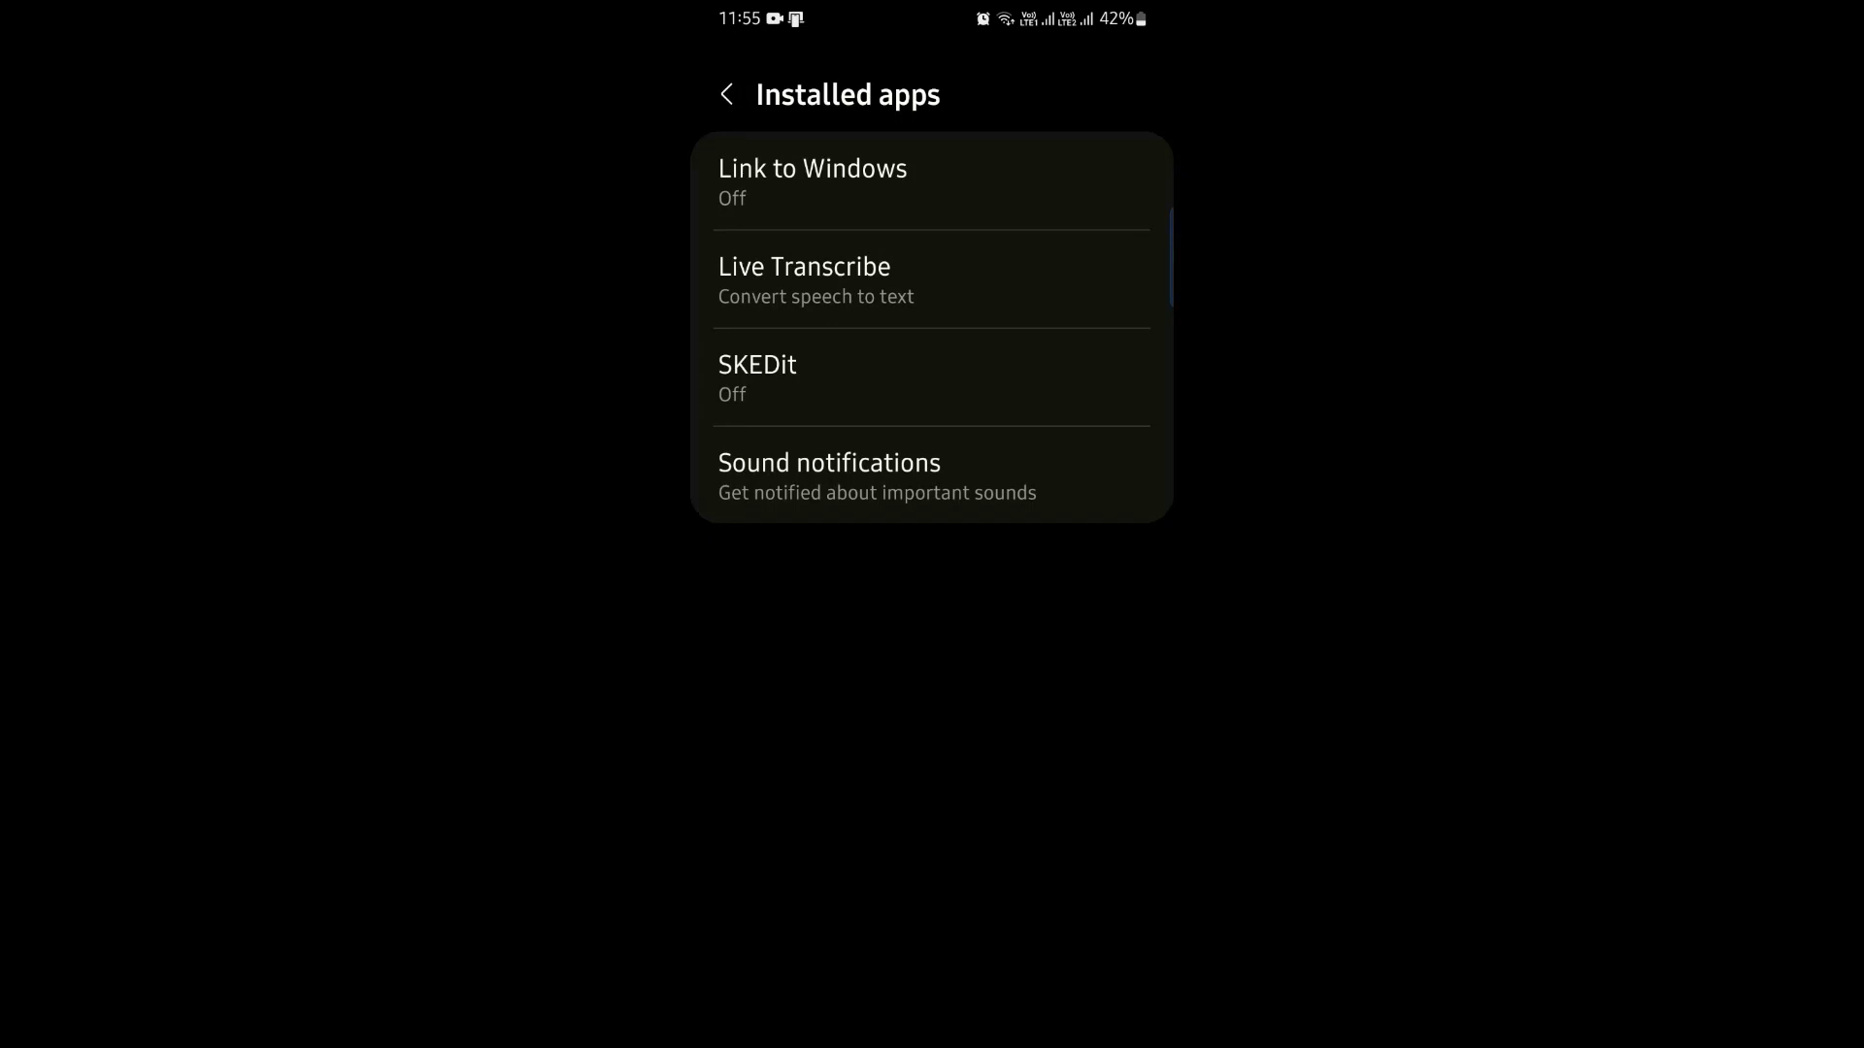
click(932, 378)
click(932, 169)
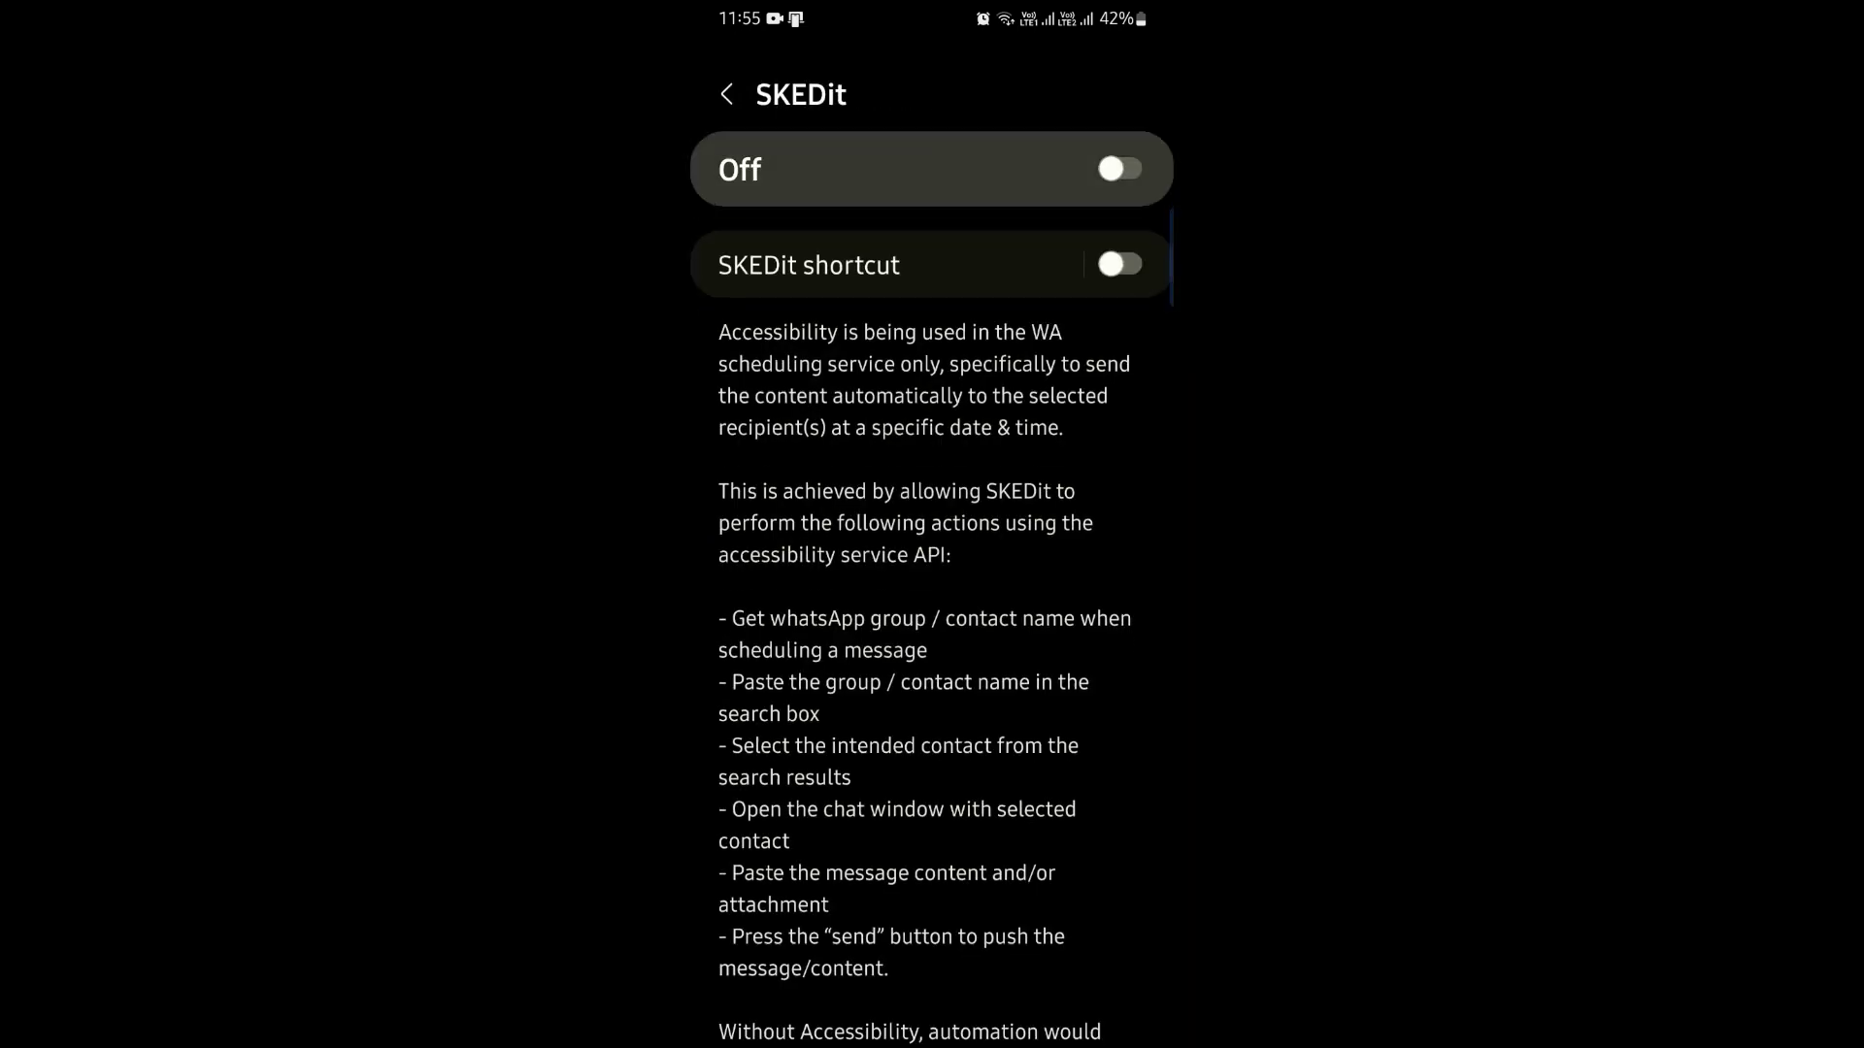
click(1072, 979)
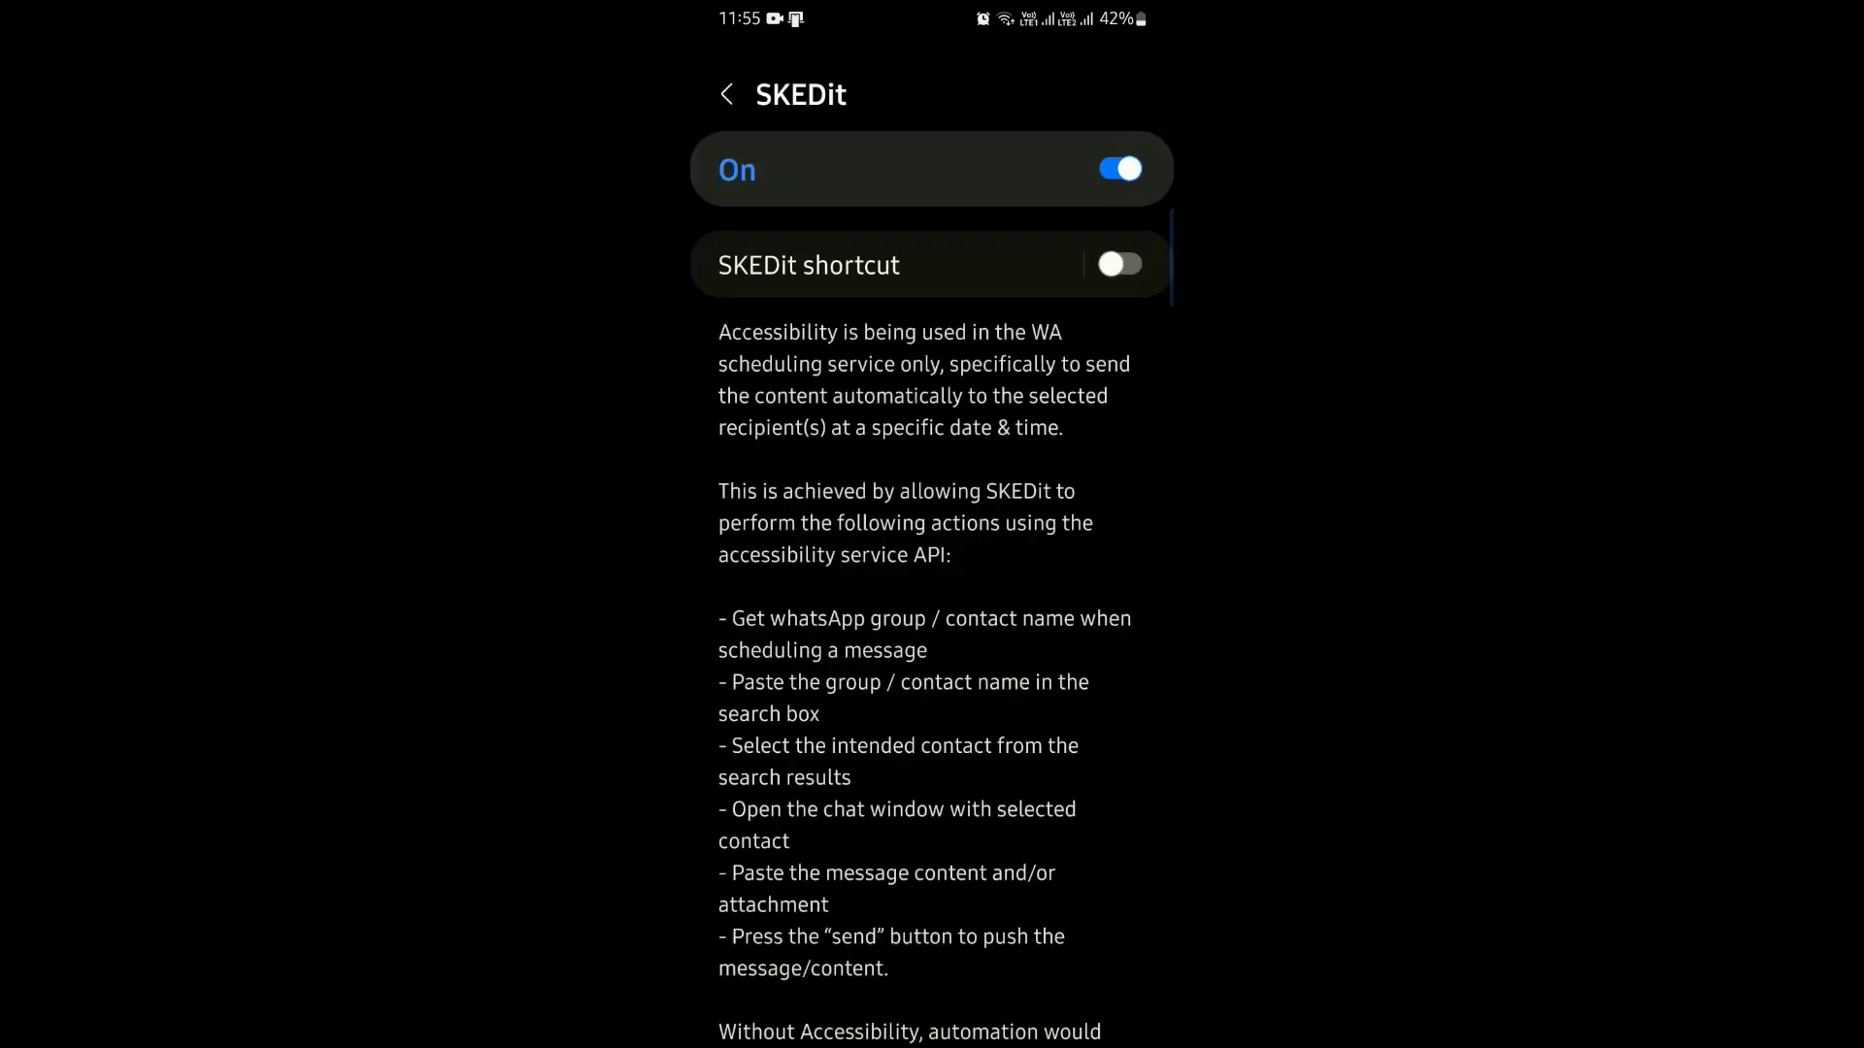
click(727, 94)
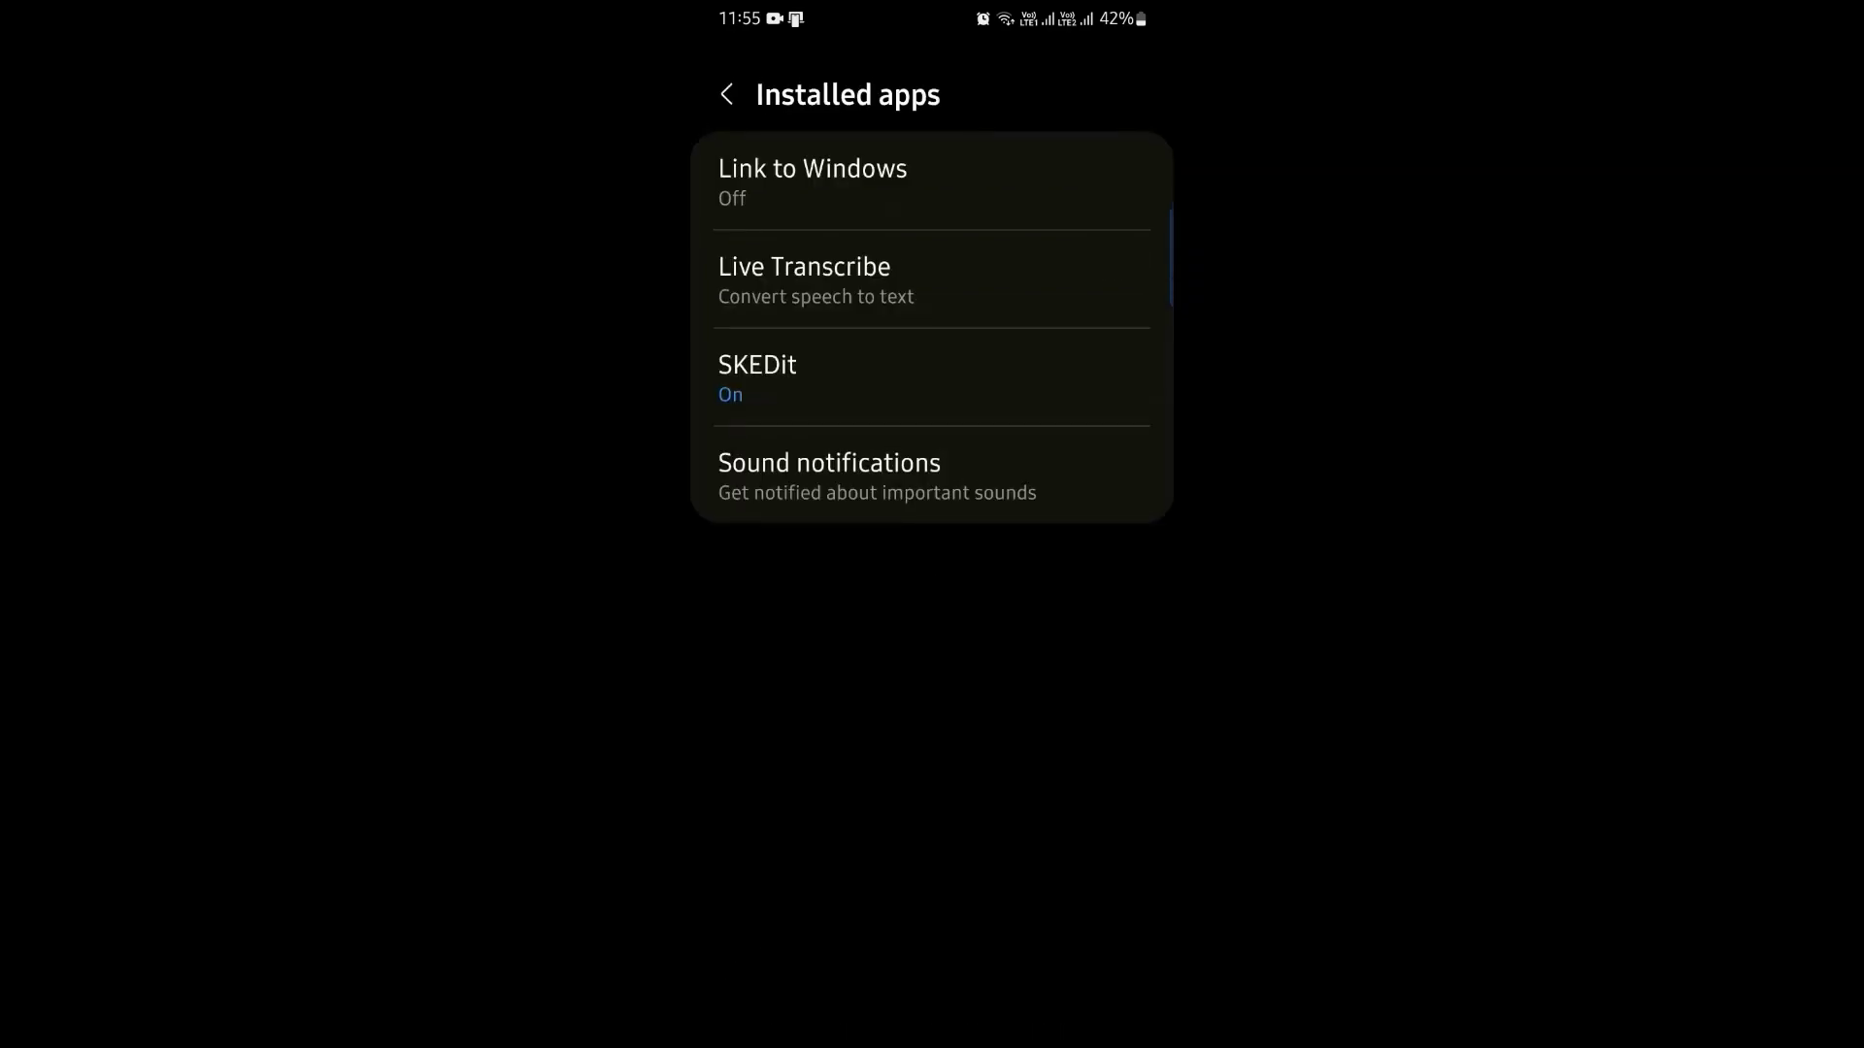
click(726, 94)
click(727, 94)
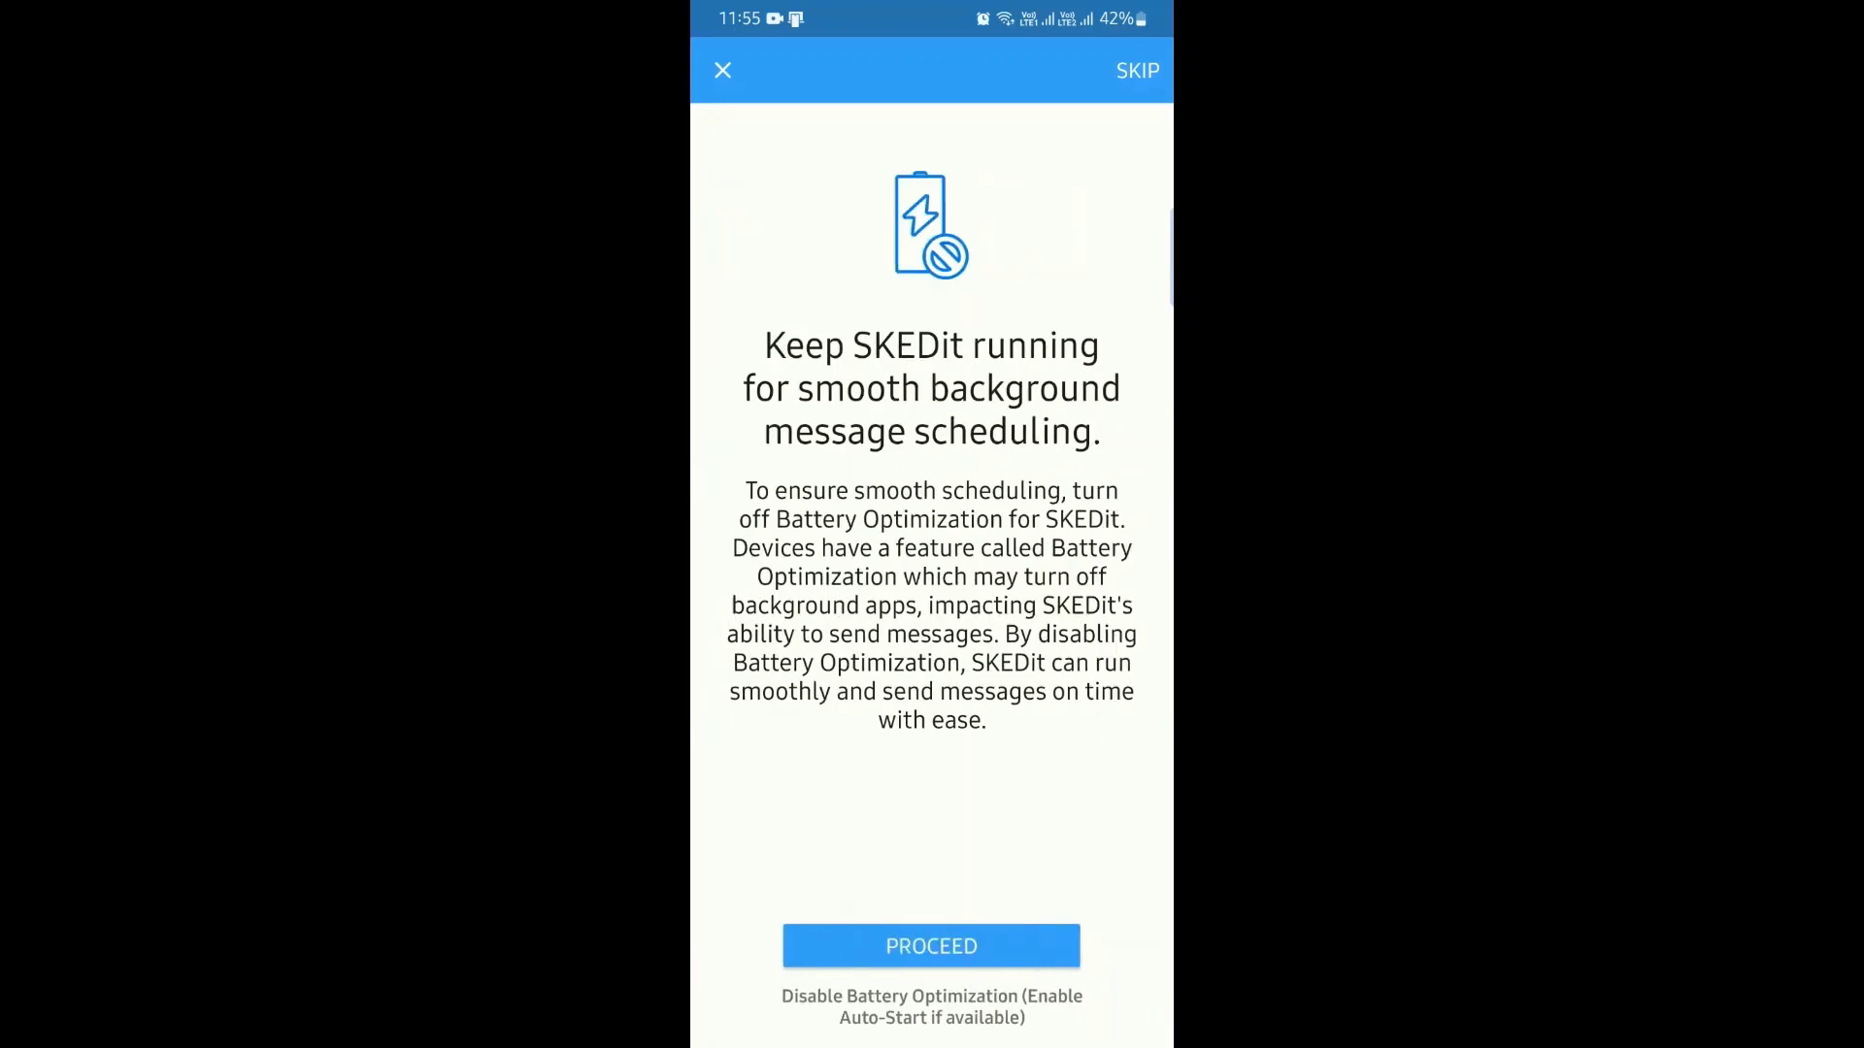
Step: Turn off battery optimisation so SKEDit runs unrestricted in the background
click(931, 946)
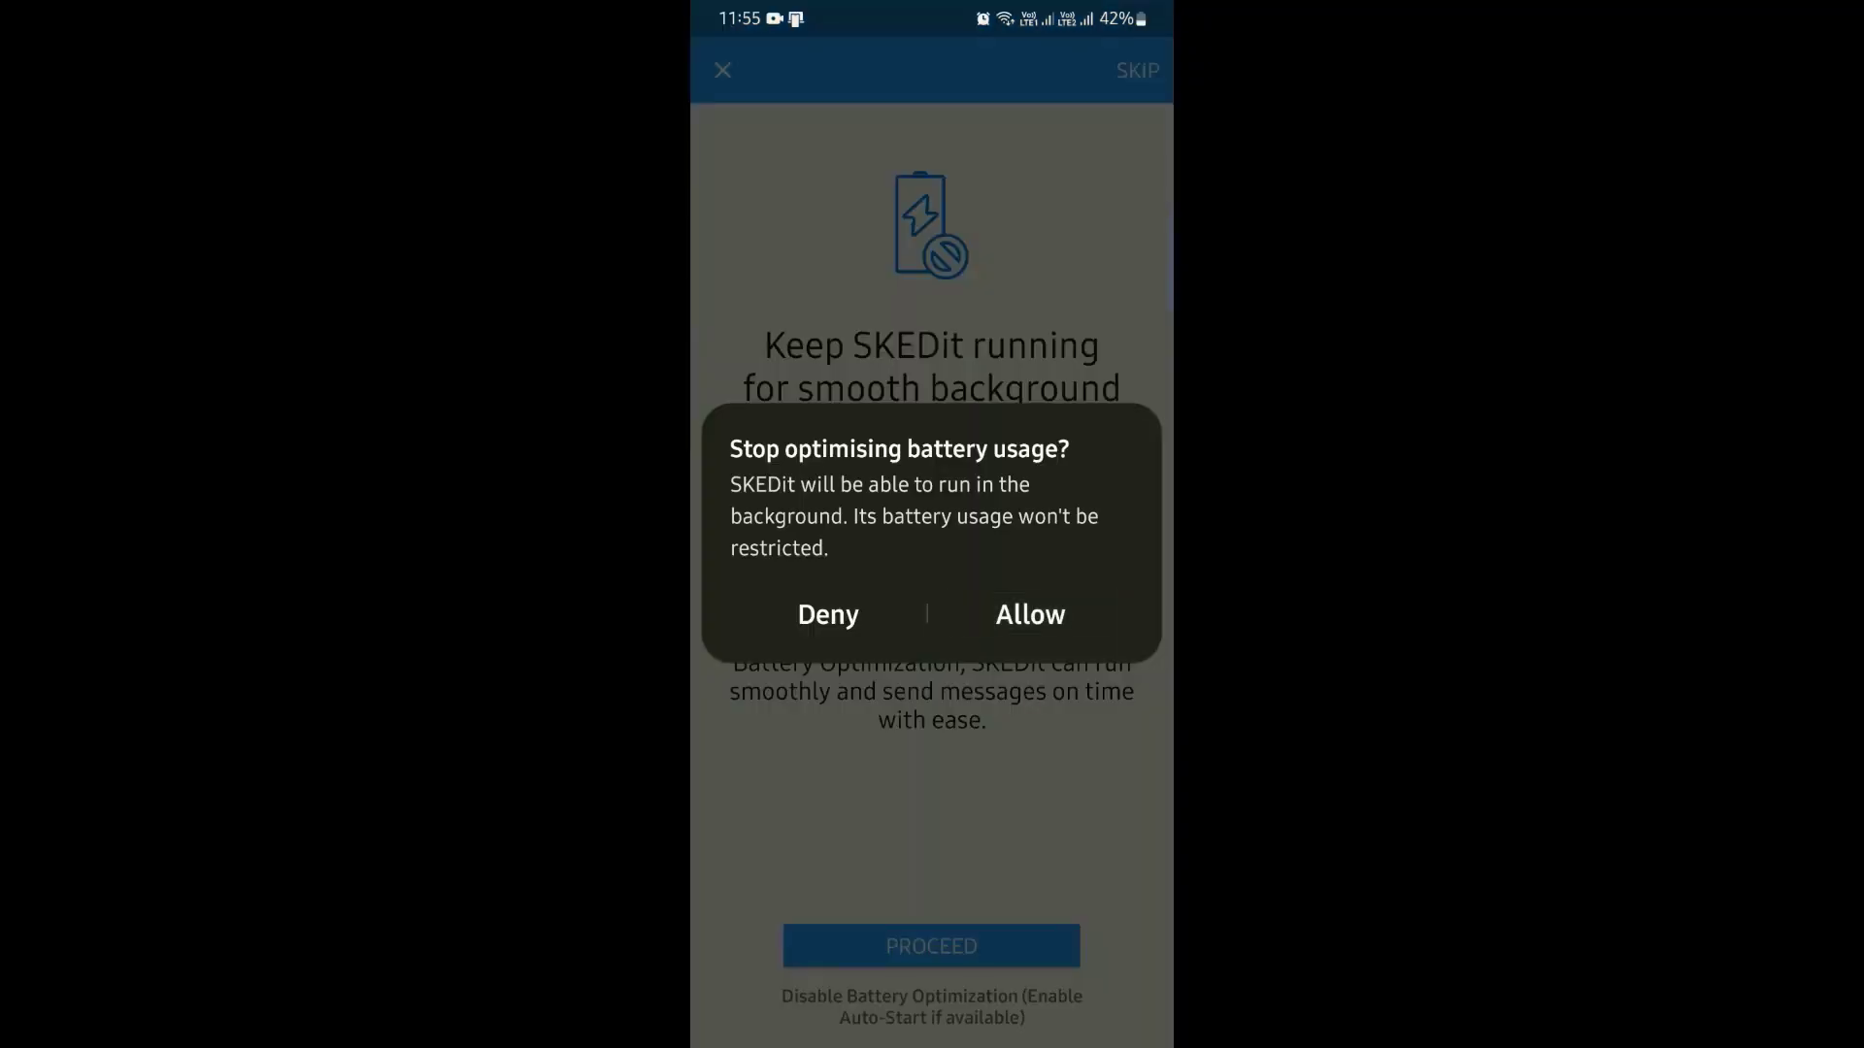
click(1029, 615)
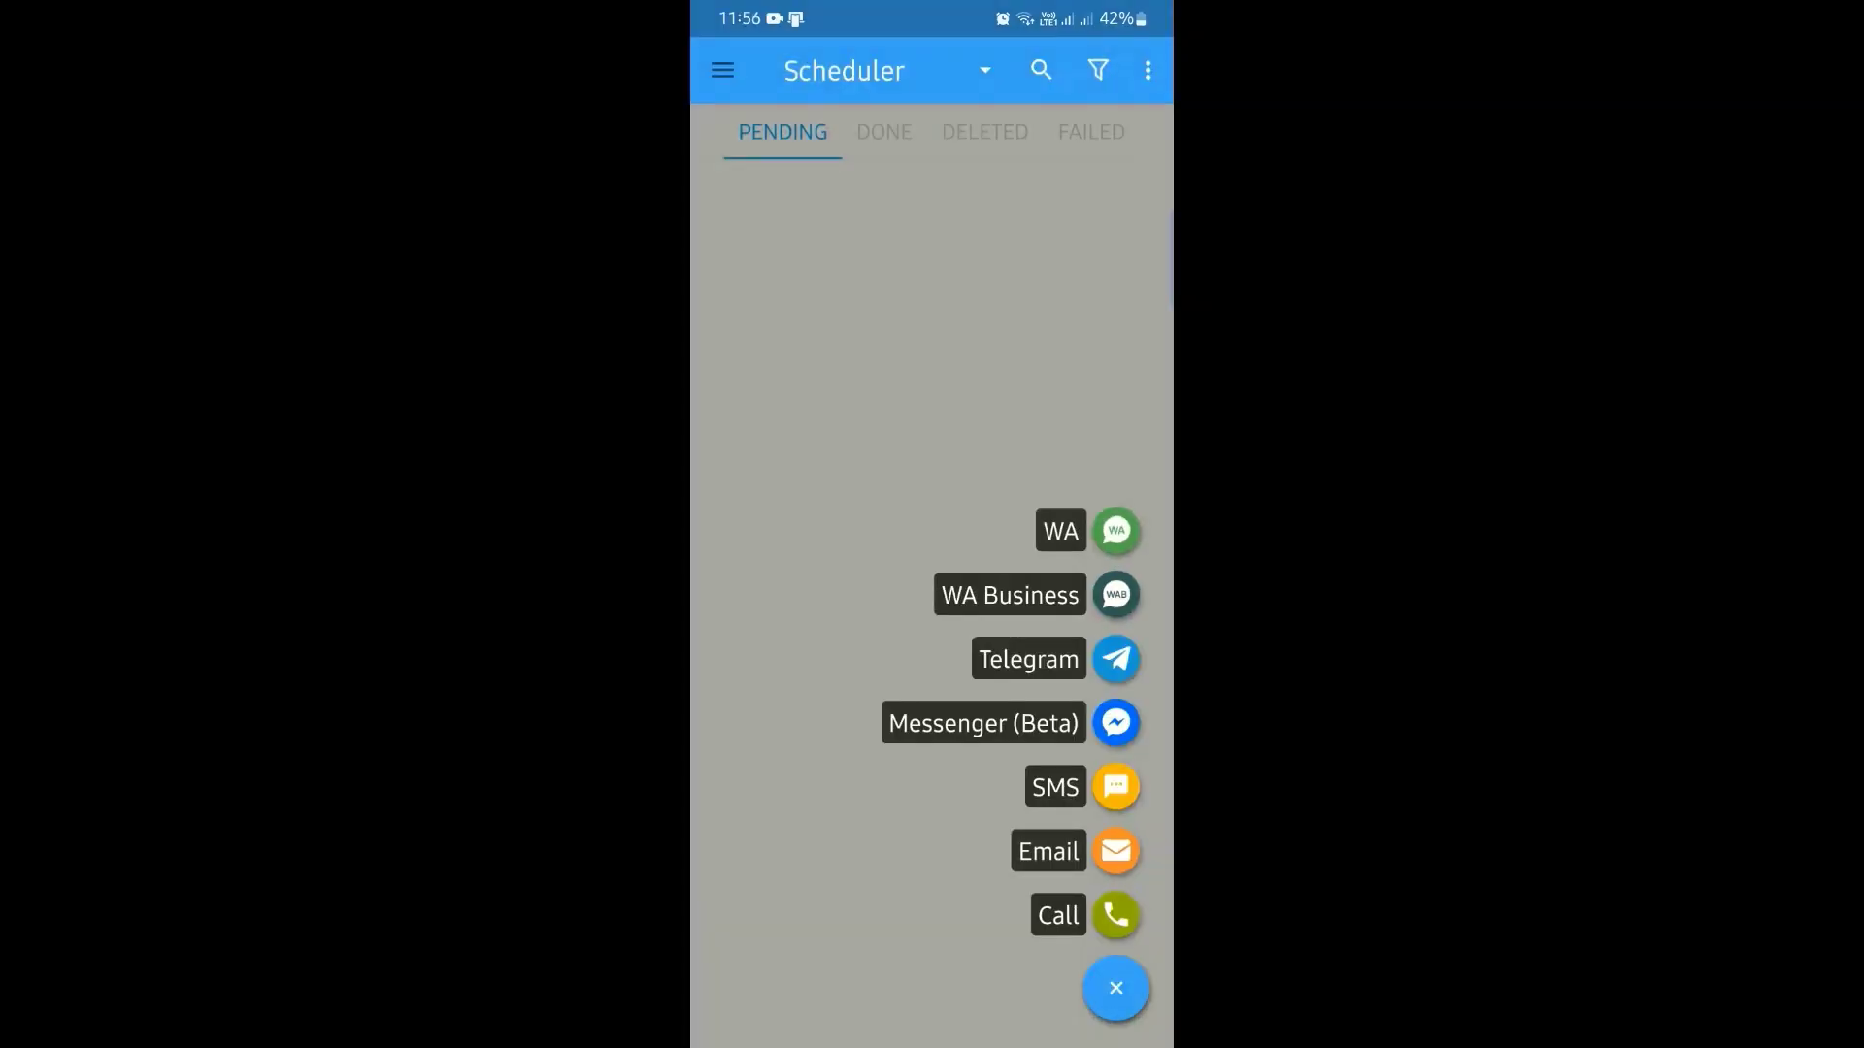
Step: Start a WA Business scheduled message and skip the Basic Guide
click(1115, 594)
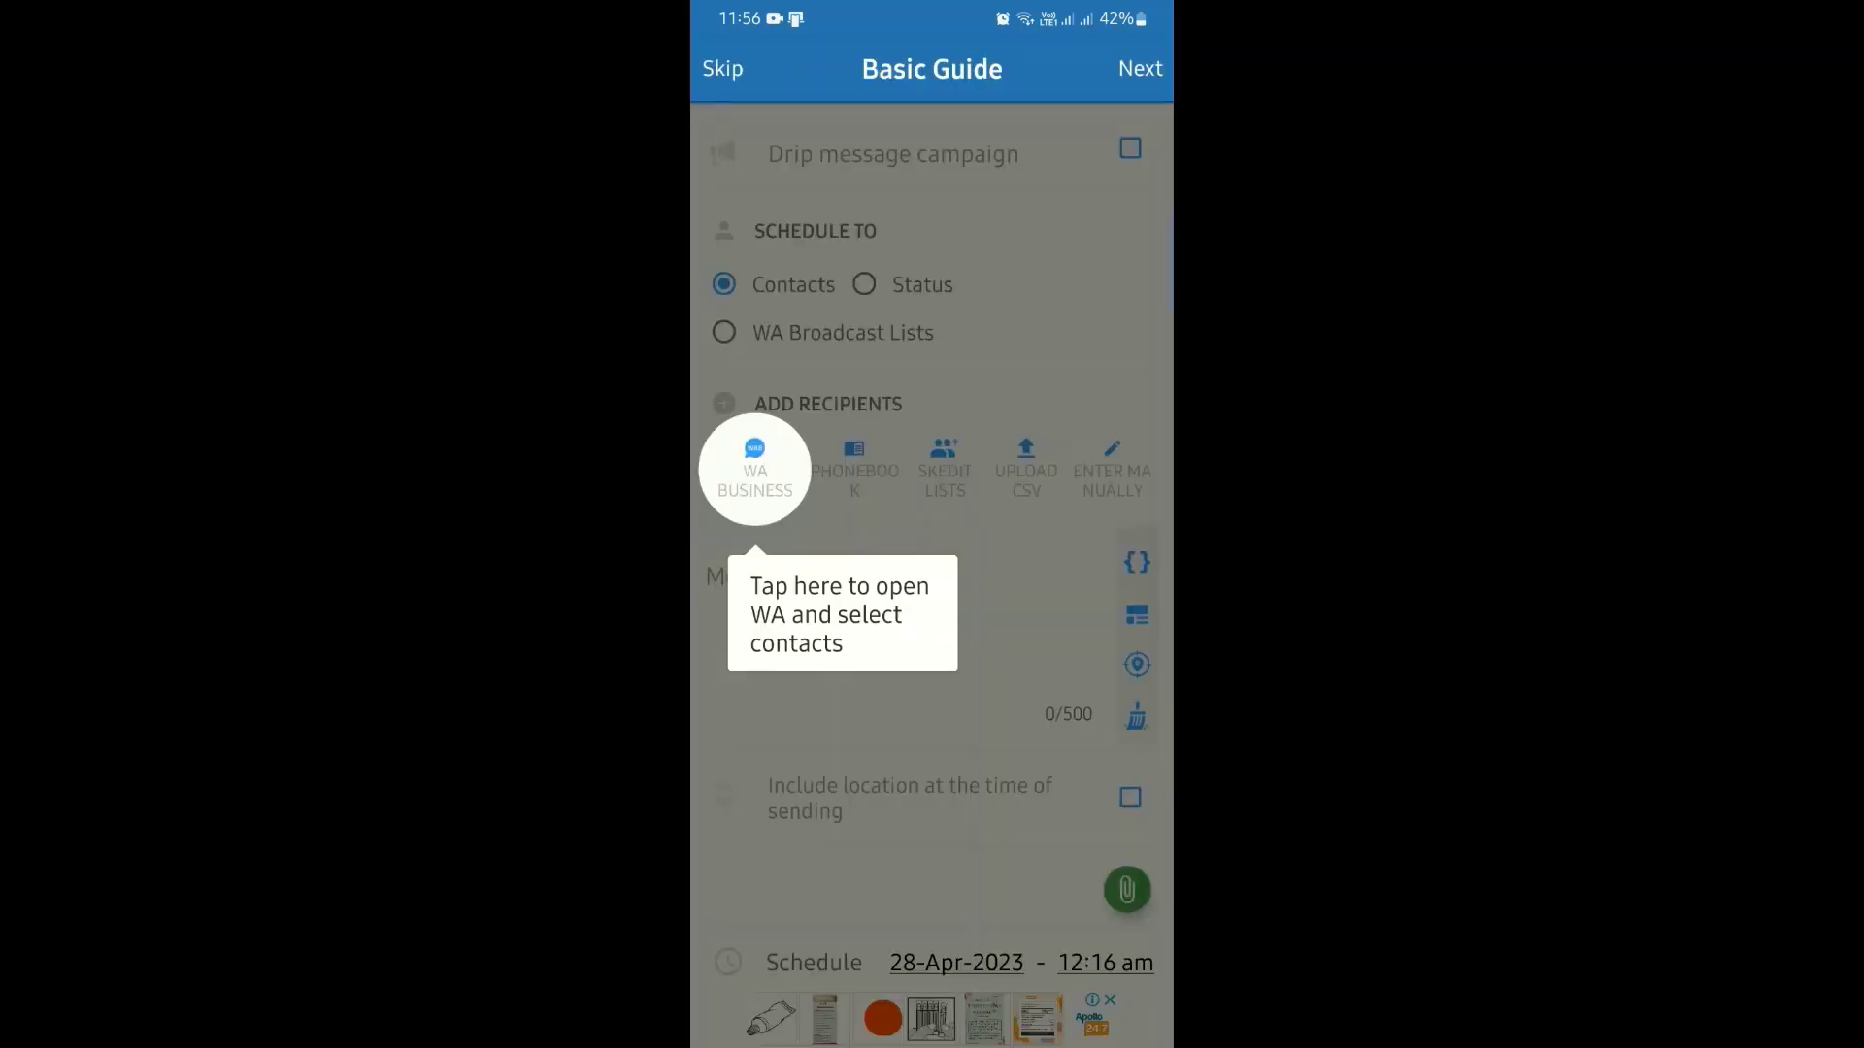
click(754, 466)
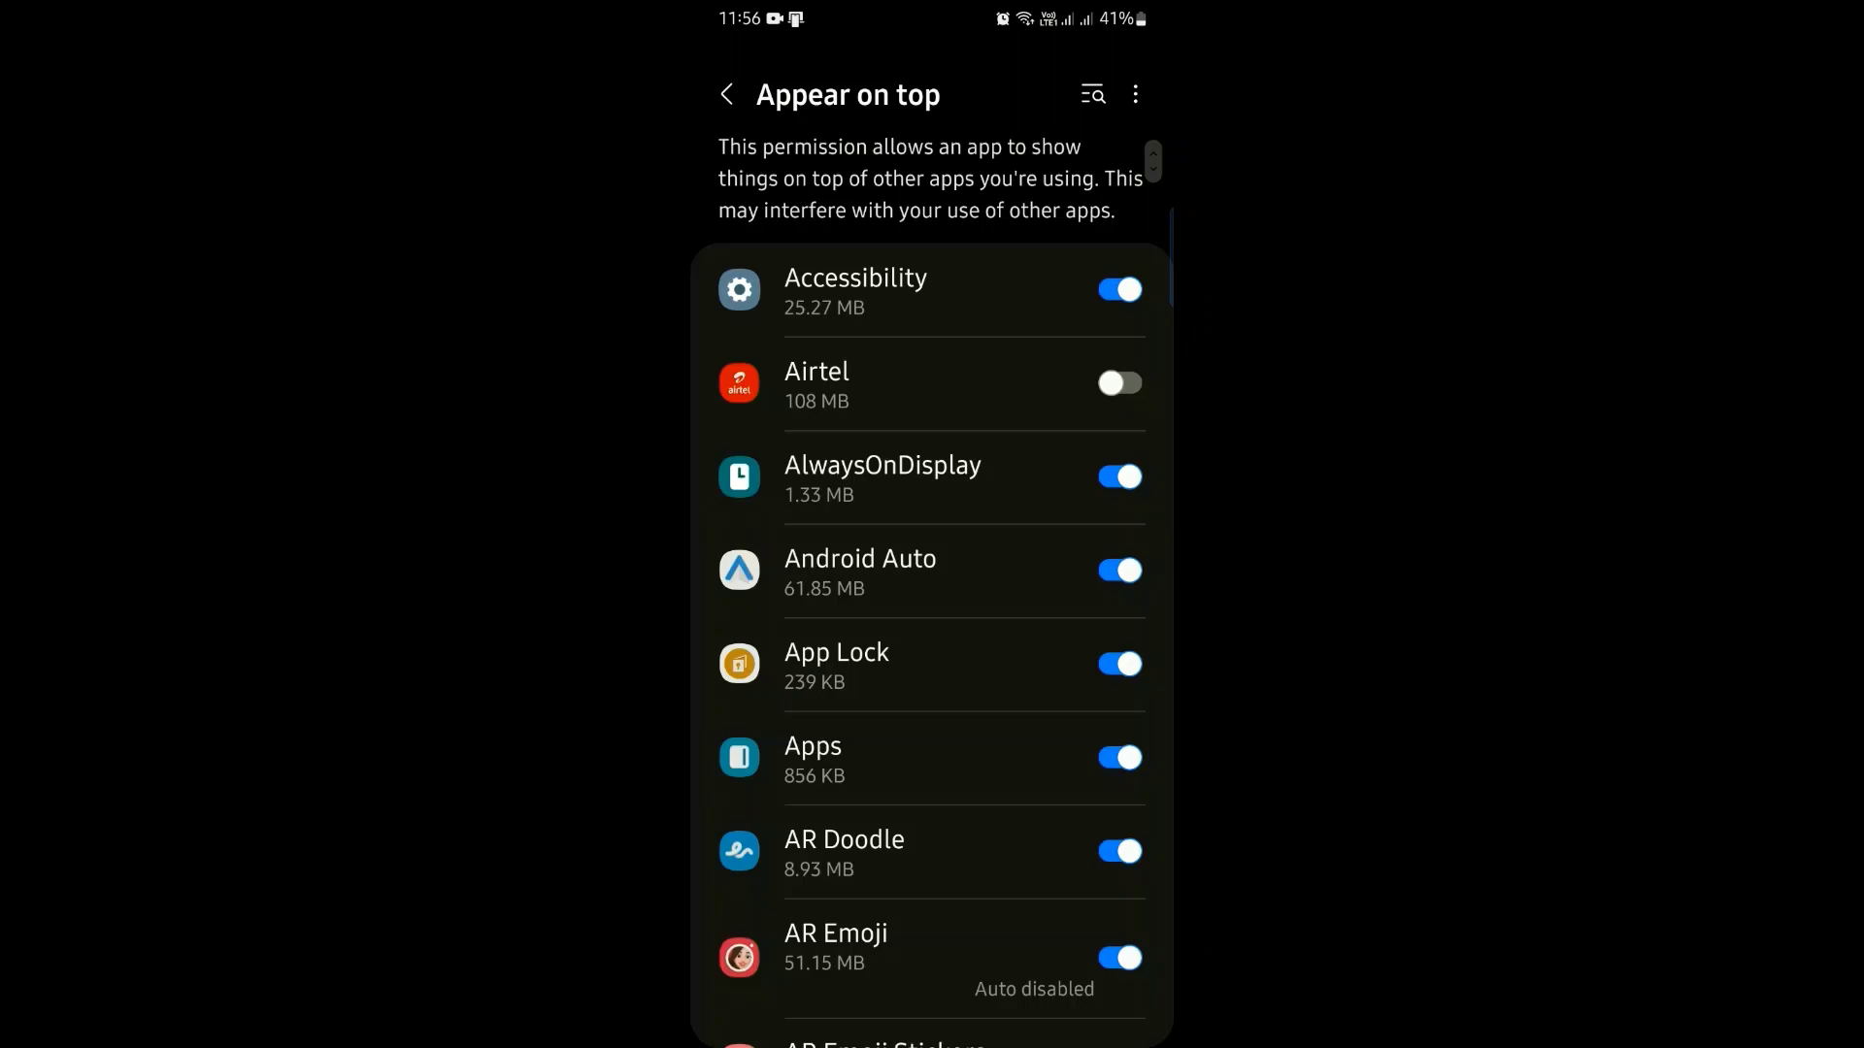
scroll(932, 591, down, 2)
scroll(932, 591, down, 2)
scroll(932, 590, down, 10)
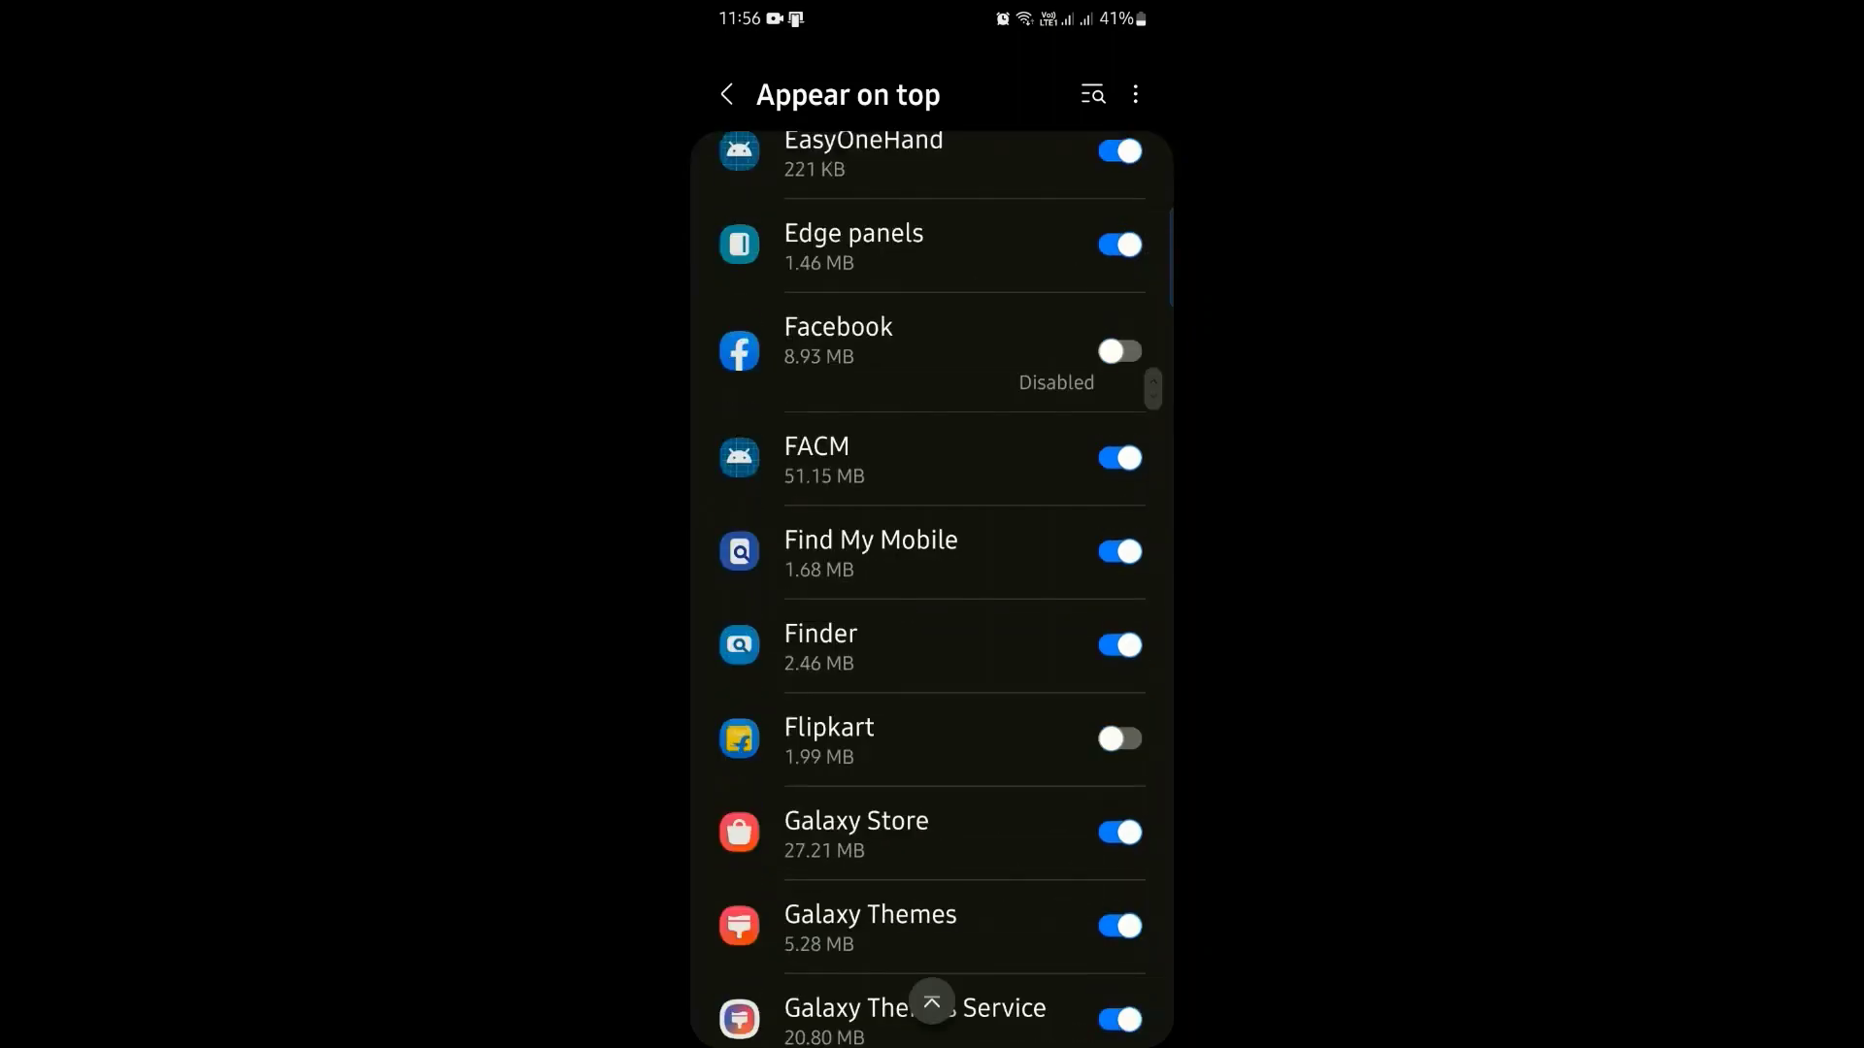
scroll(932, 589, down, 10)
scroll(932, 591, down, 15)
scroll(933, 590, up, 2)
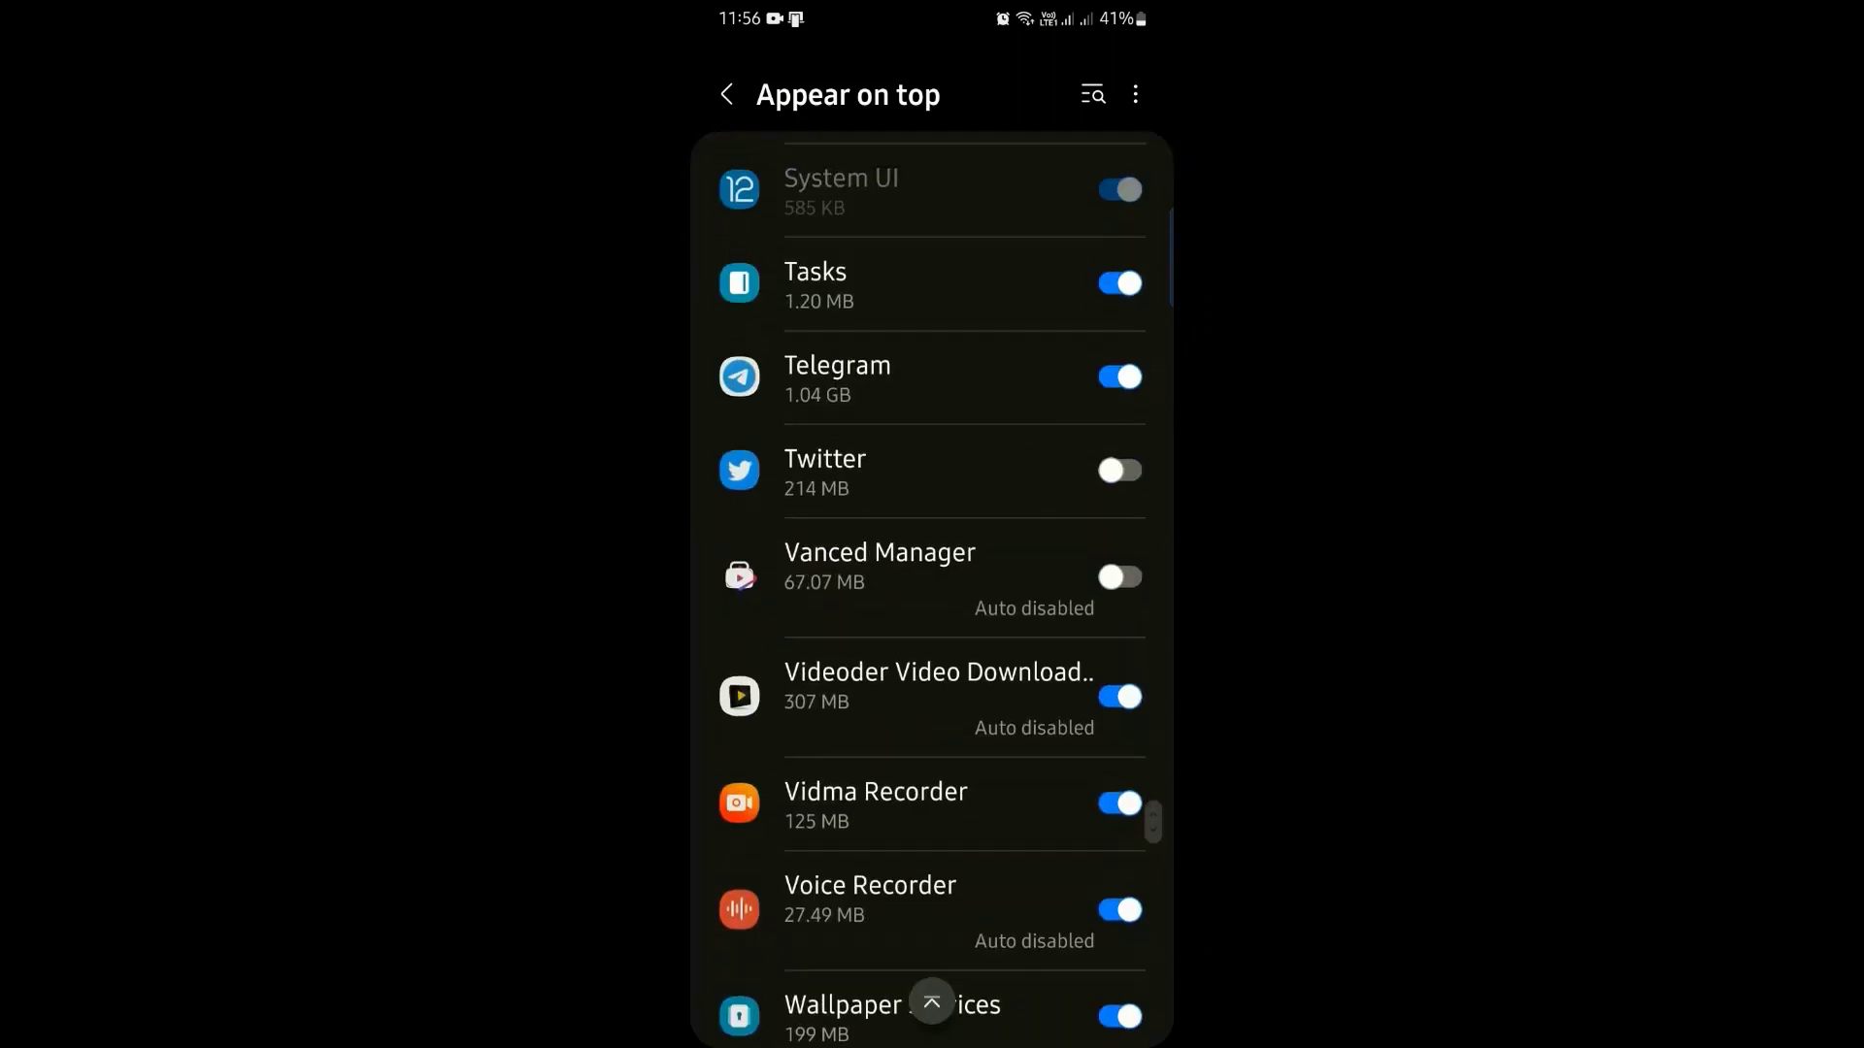
scroll(931, 590, up, 2)
scroll(932, 589, up, 2)
scroll(932, 589, up, 1)
Step: Turn on Appear on top for SKEDit and return to the WA Business form
click(932, 197)
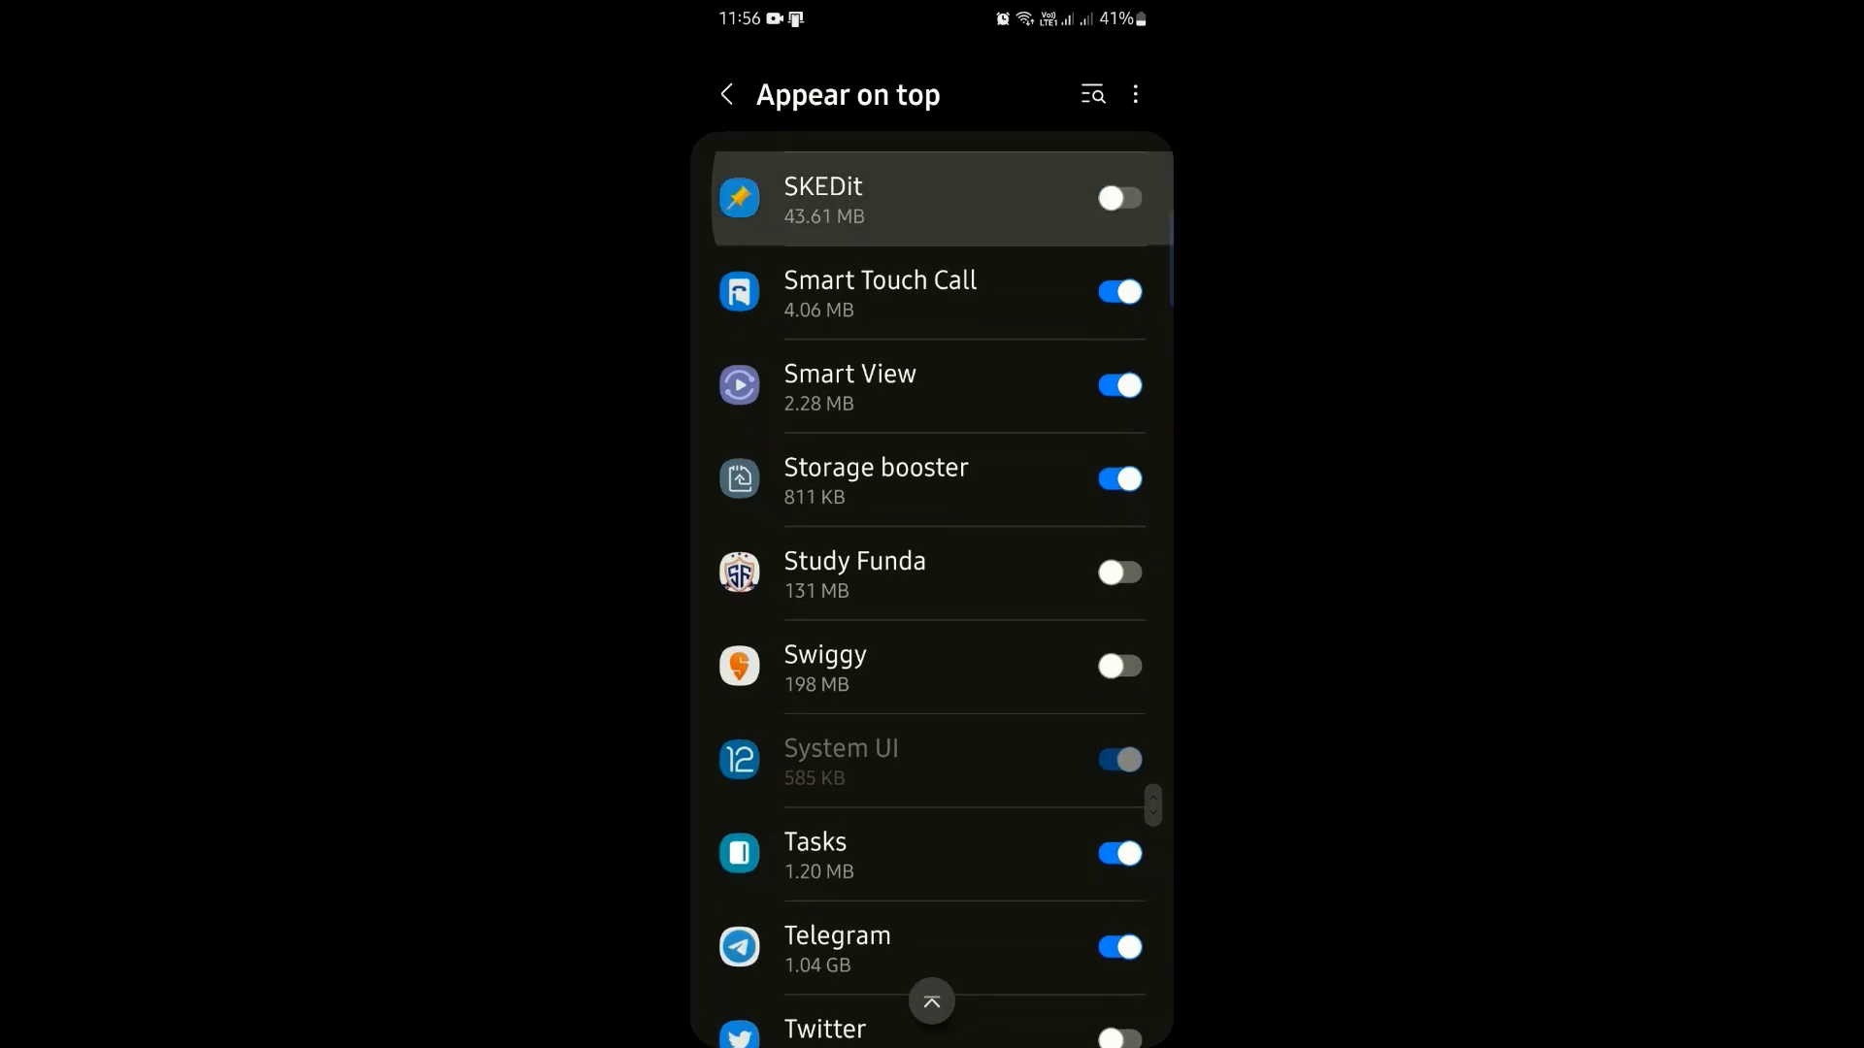
click(725, 94)
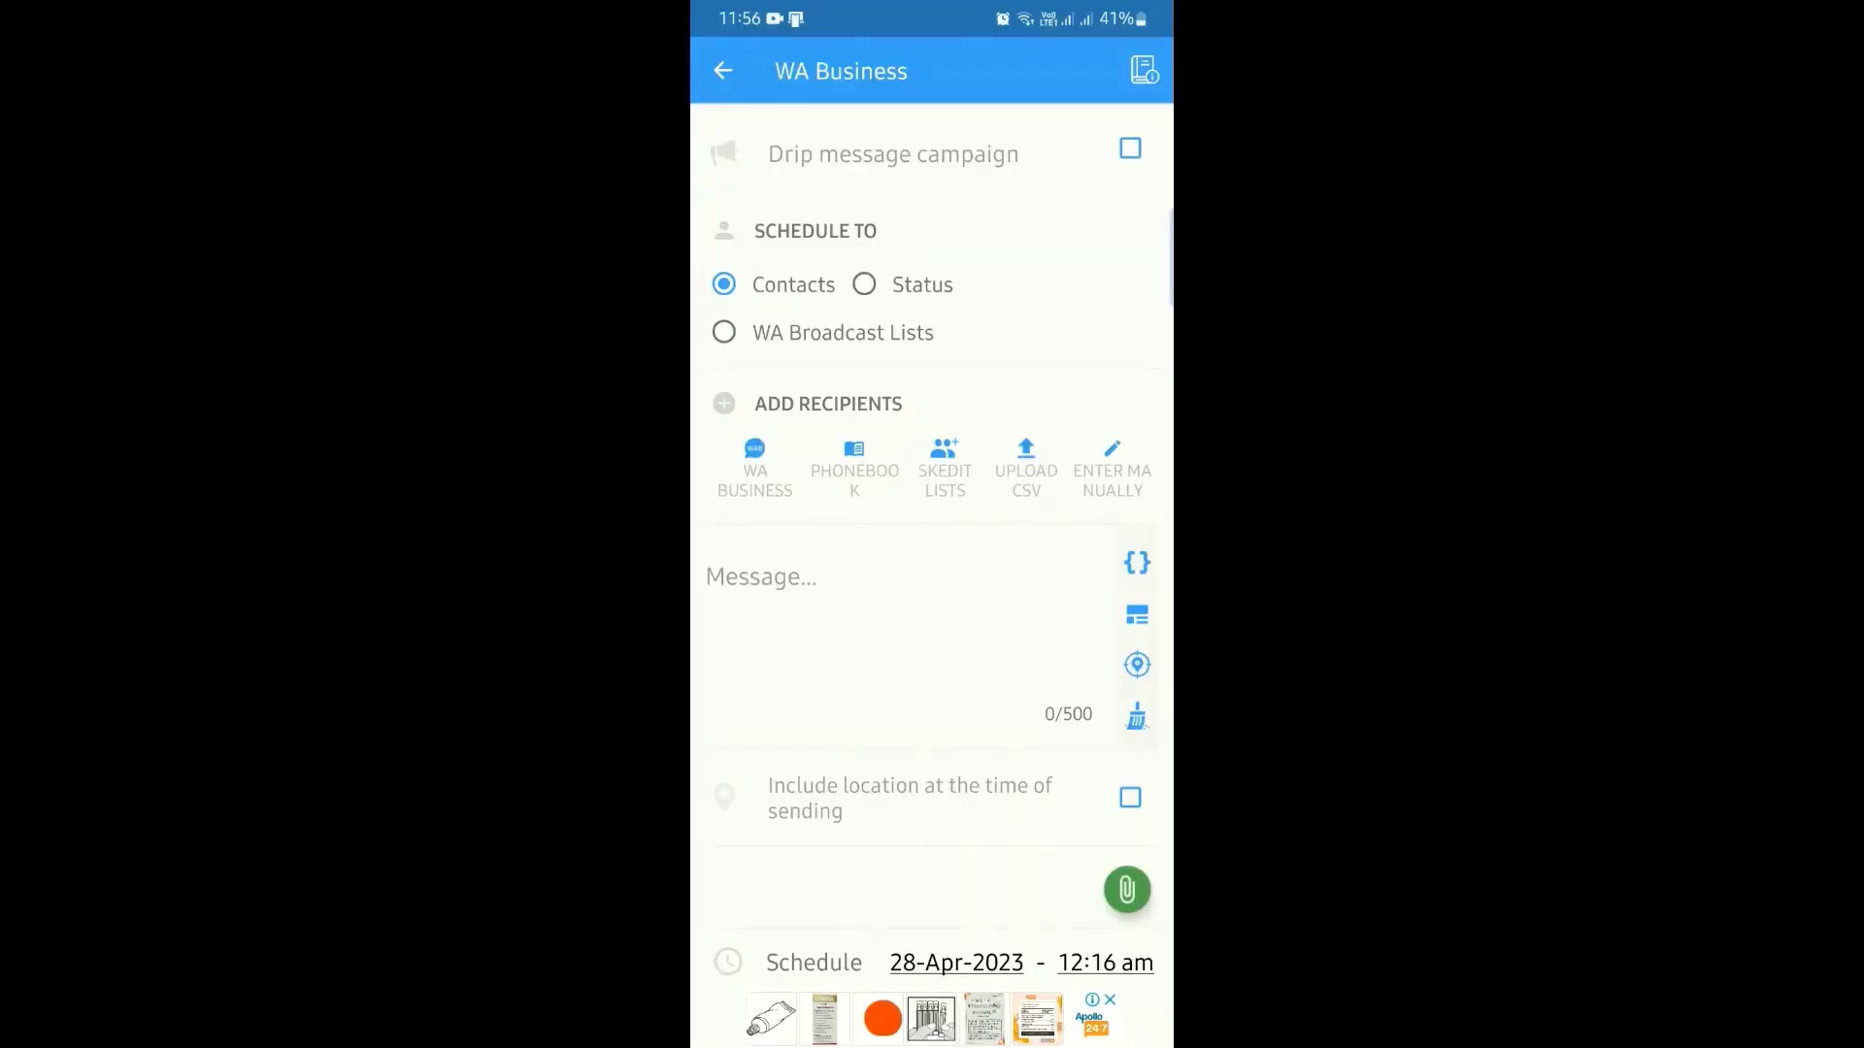
Step: Pick Aman from the WhatsApp Business chat list as the recipient
click(756, 467)
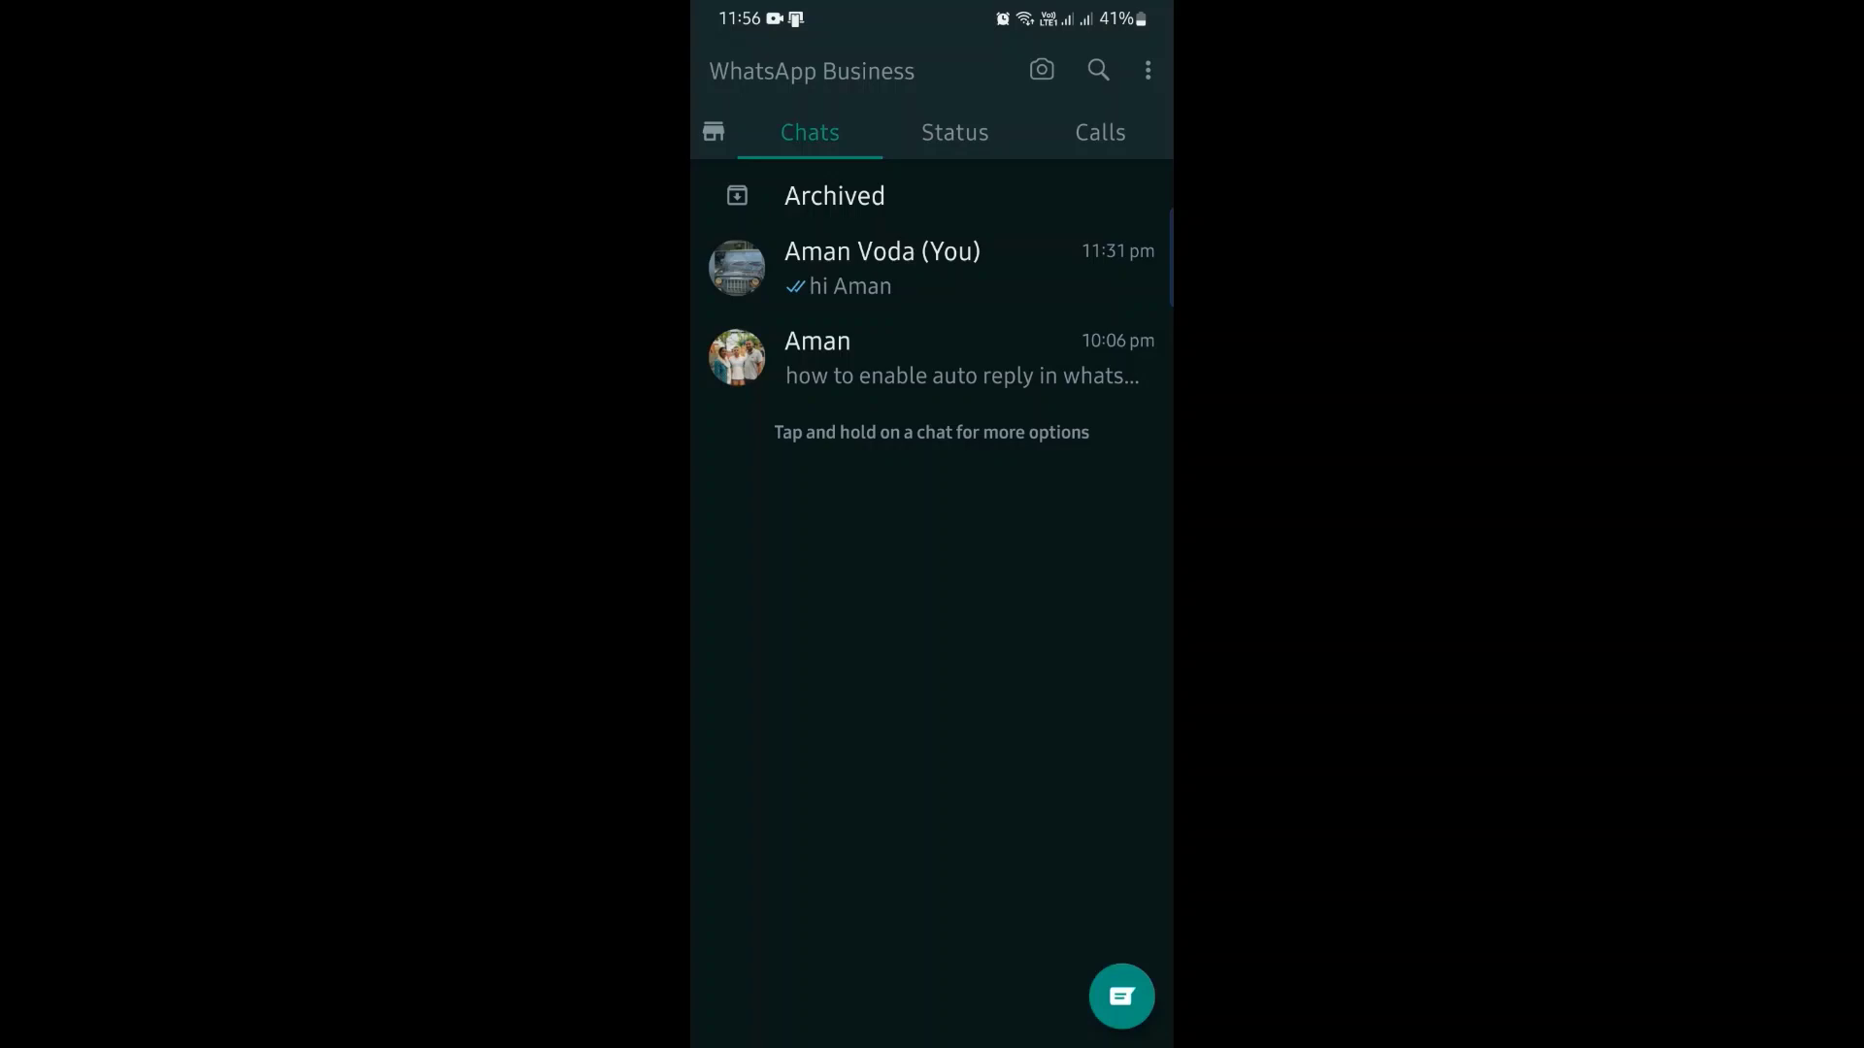
click(890, 357)
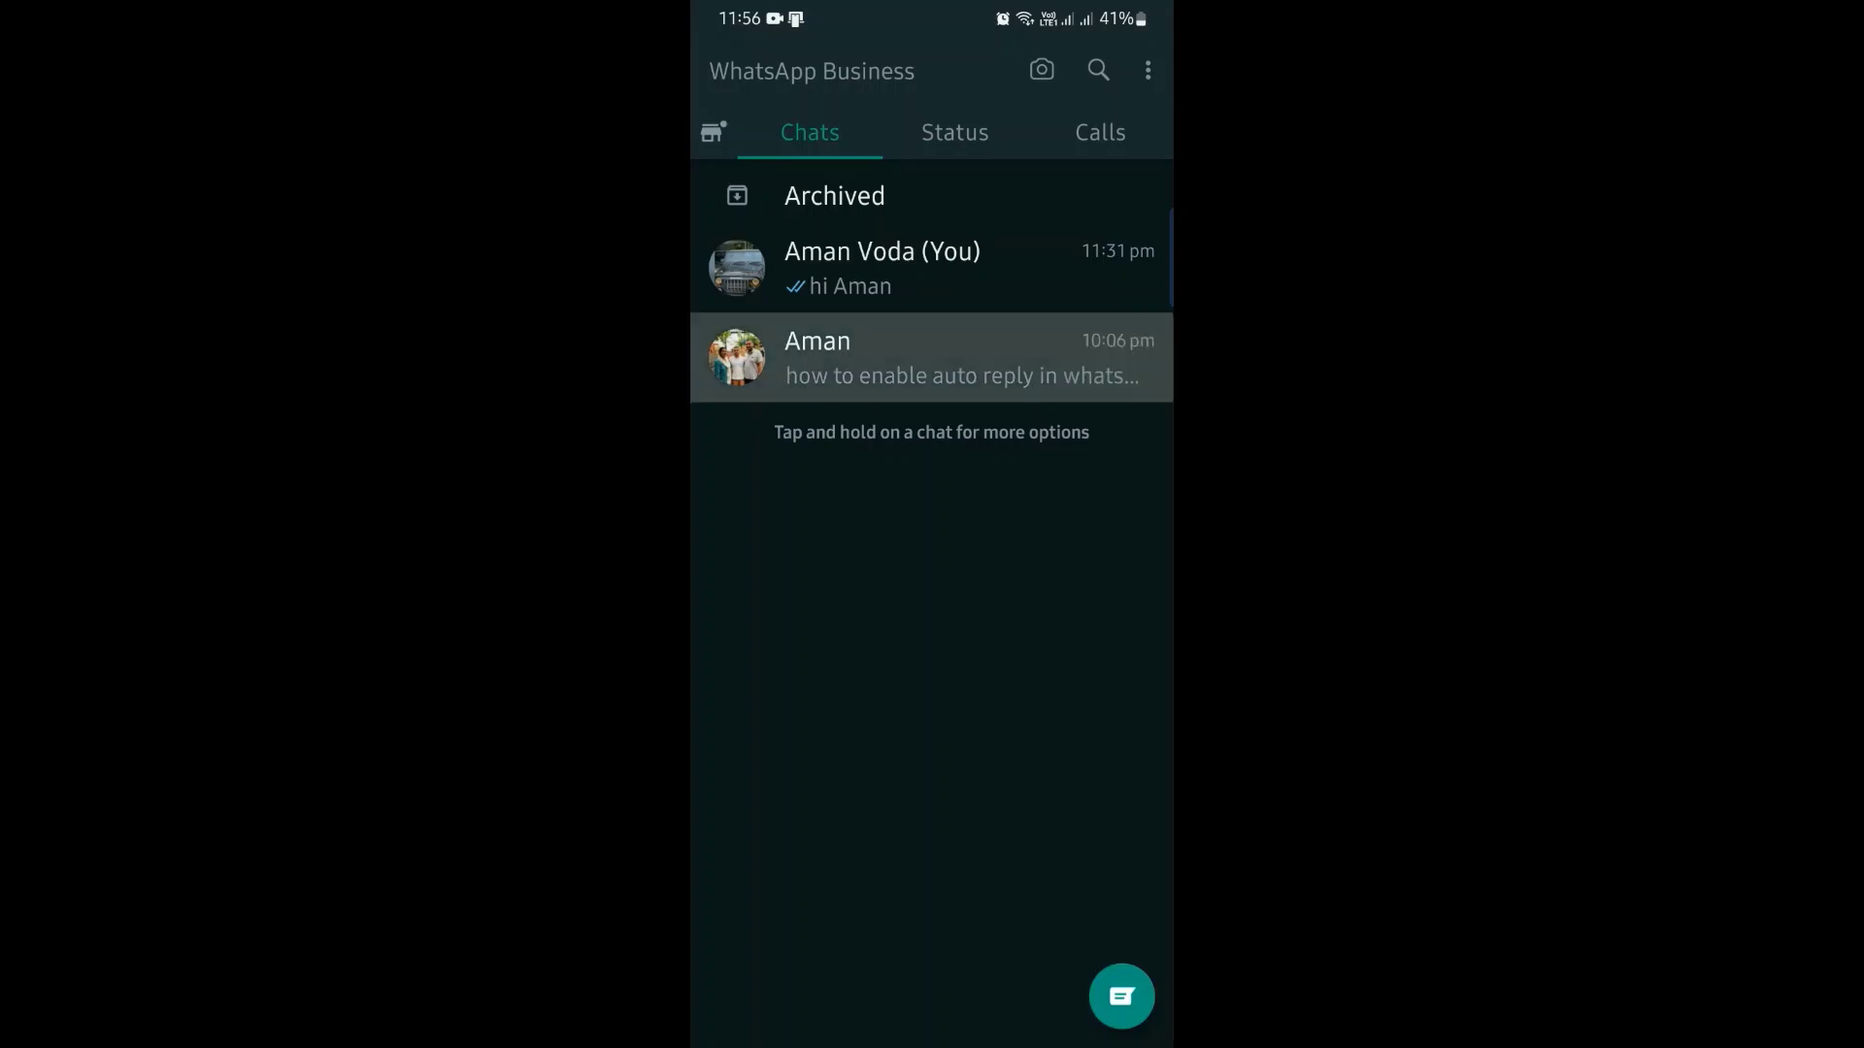
Step: Write the message text "Hi aman" in the Message field
click(760, 624)
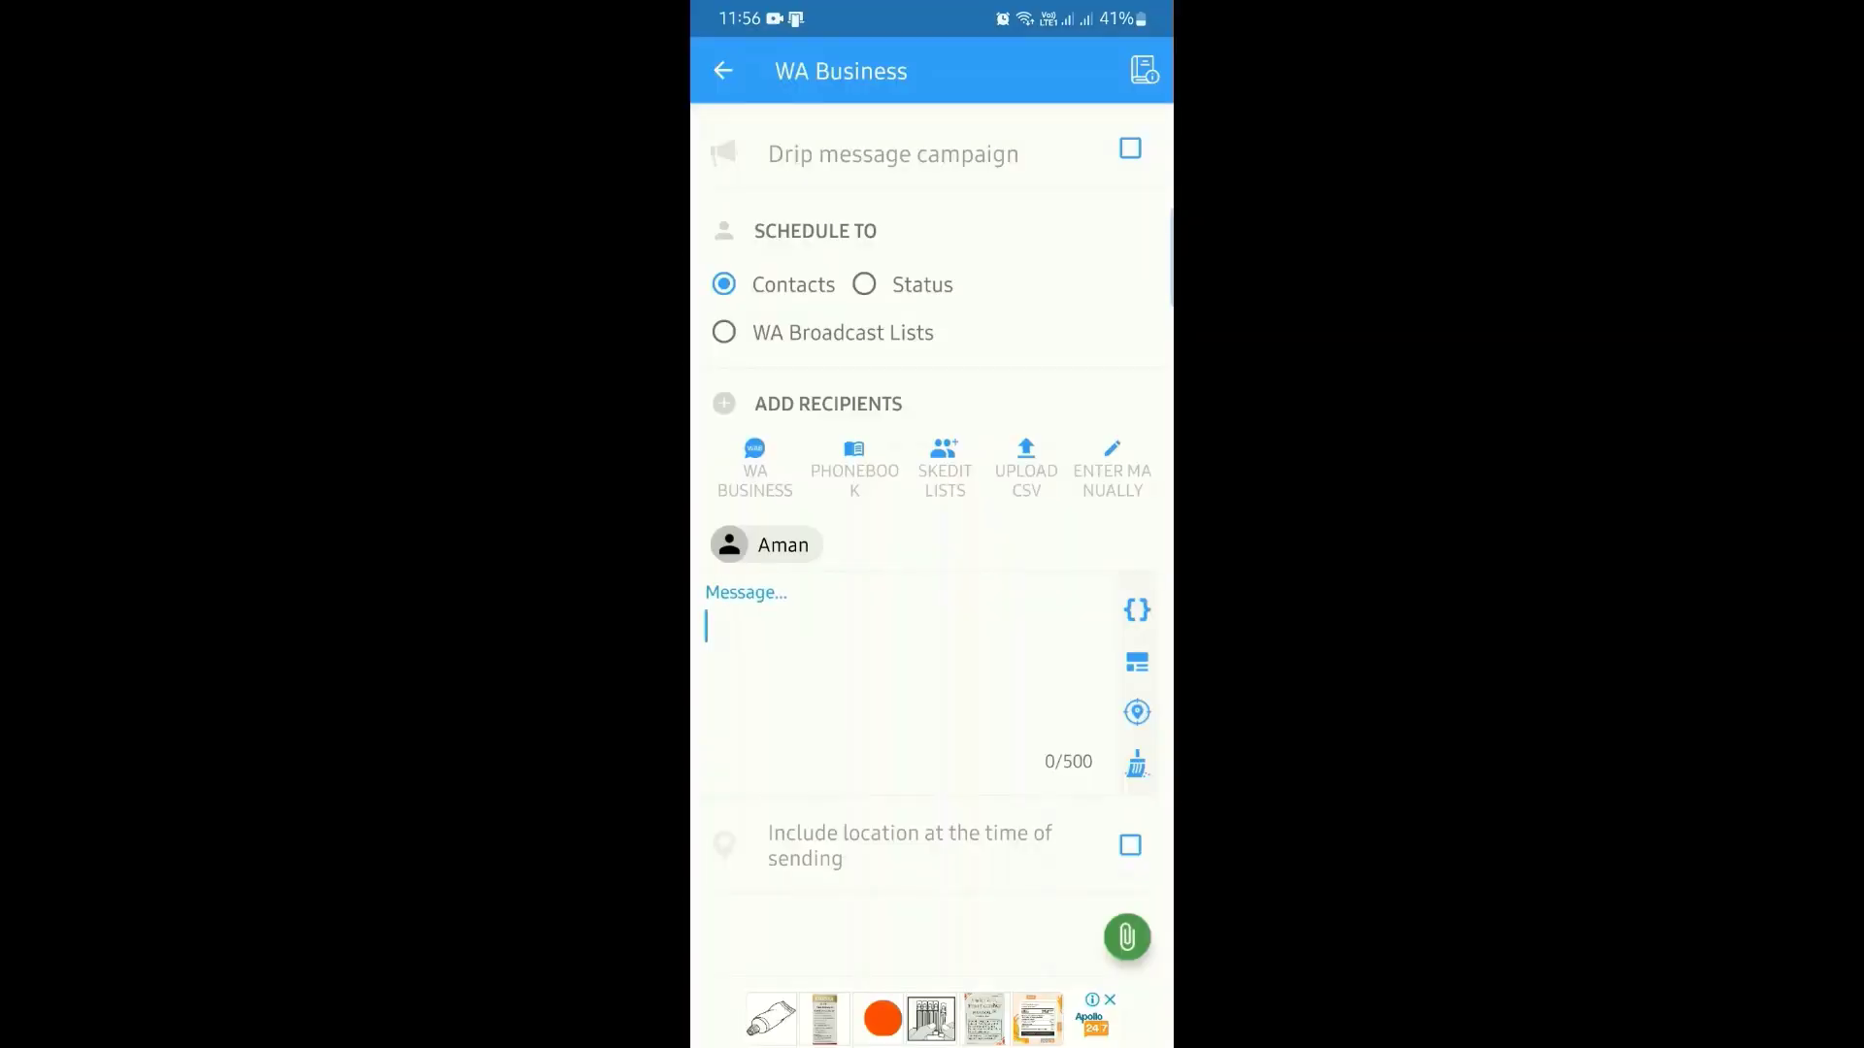
text(Hi )
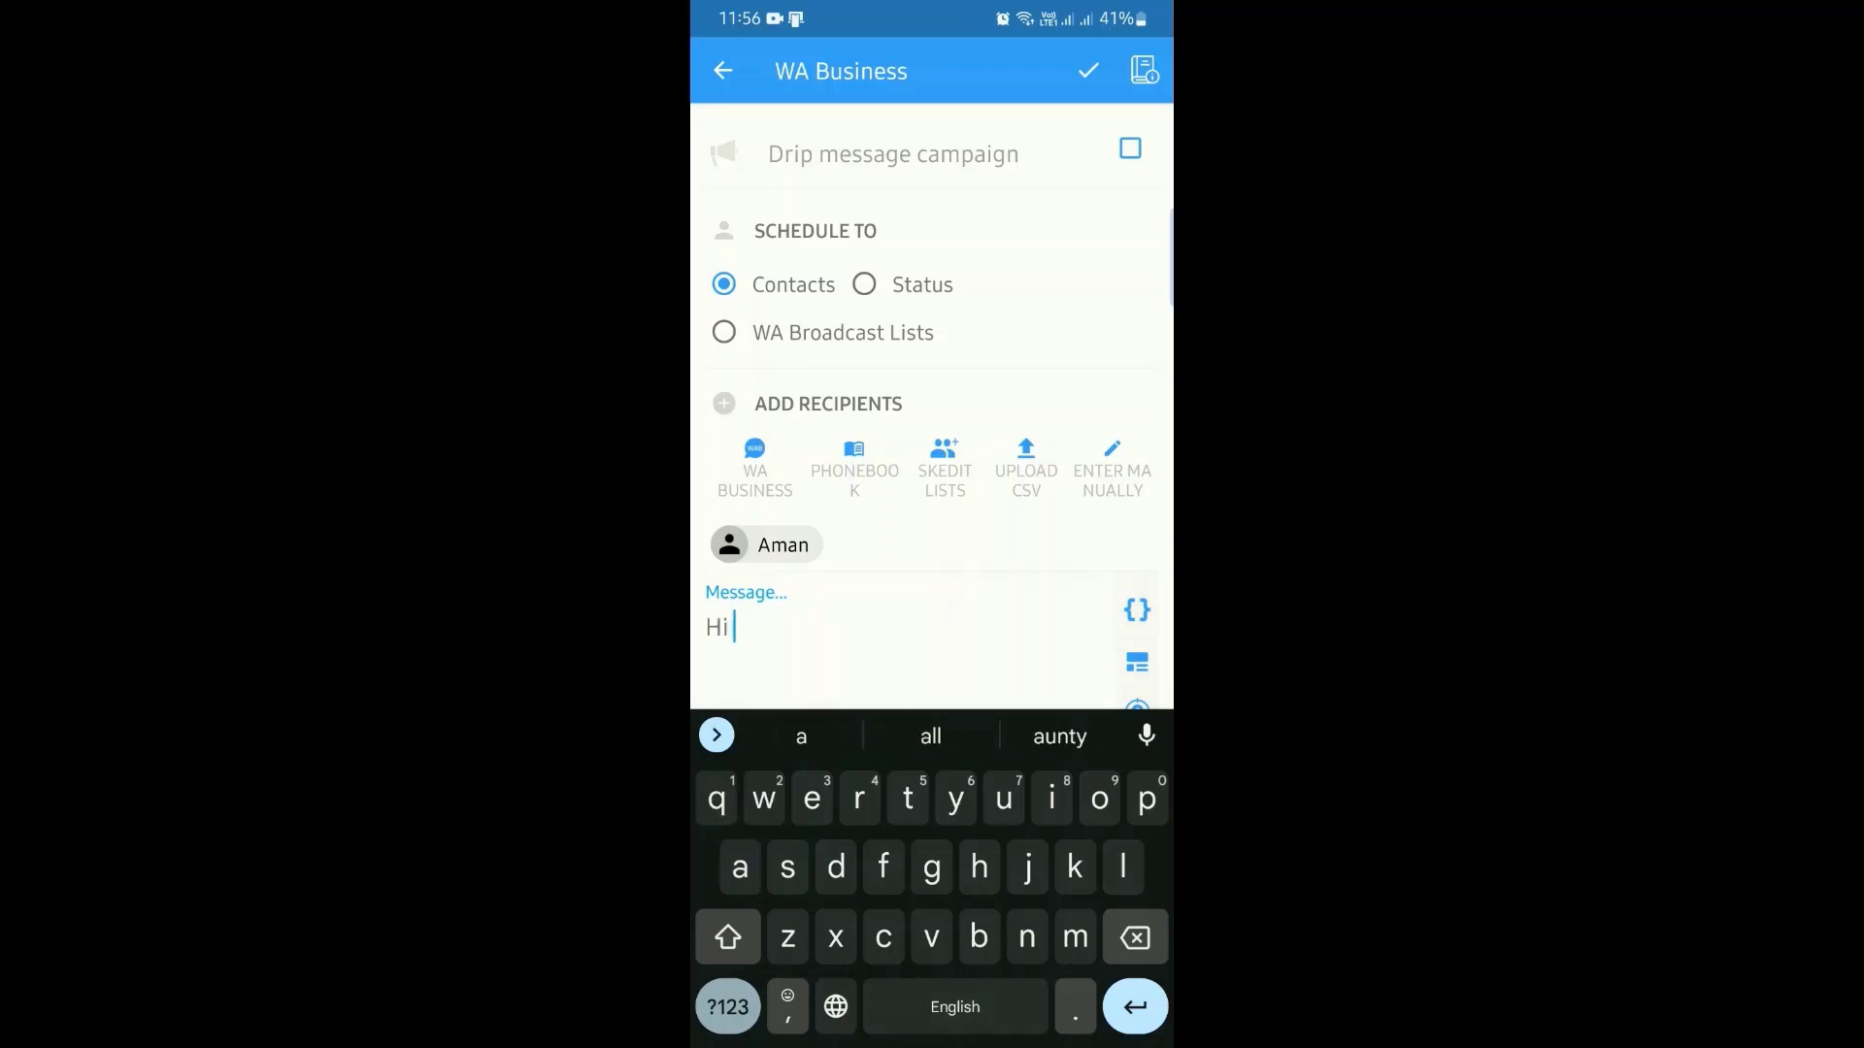
text(aman)
scroll(930, 405, down, 3)
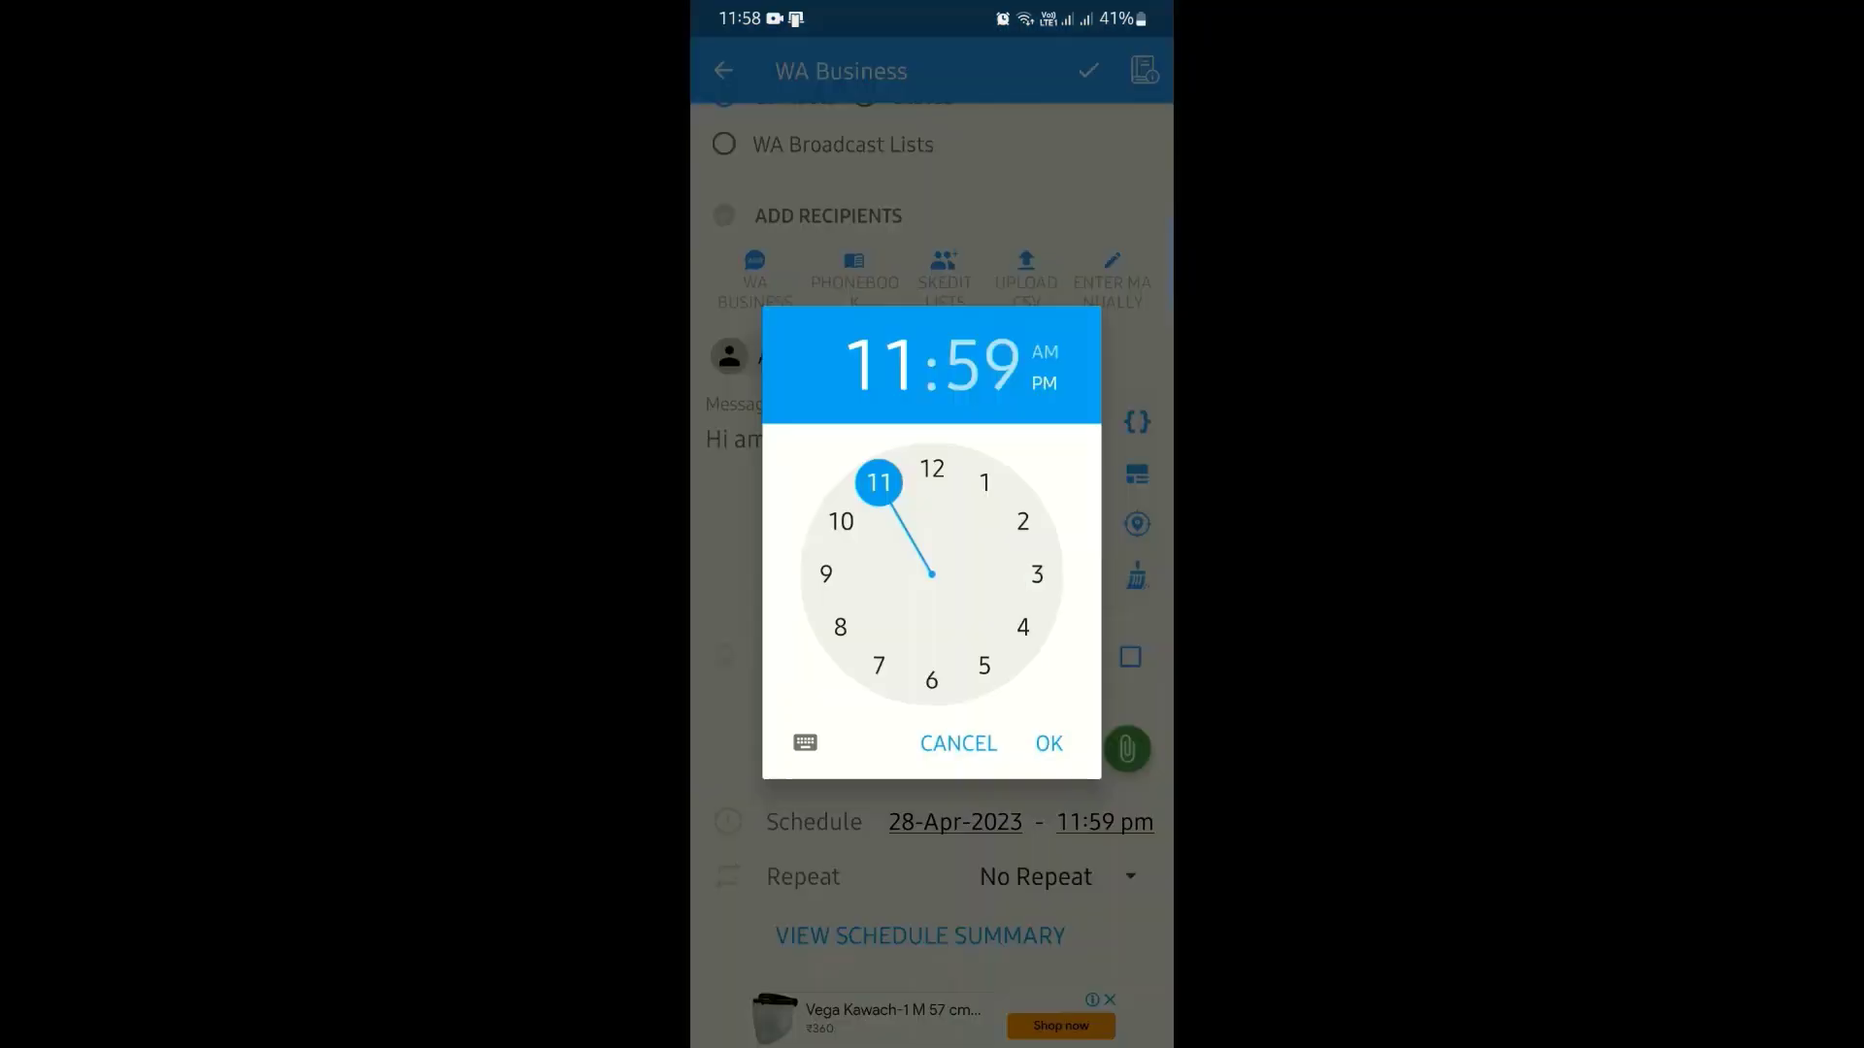
Step: Set the send time to 12:00 am, save the message, and ignore the screen-lock warning
click(933, 469)
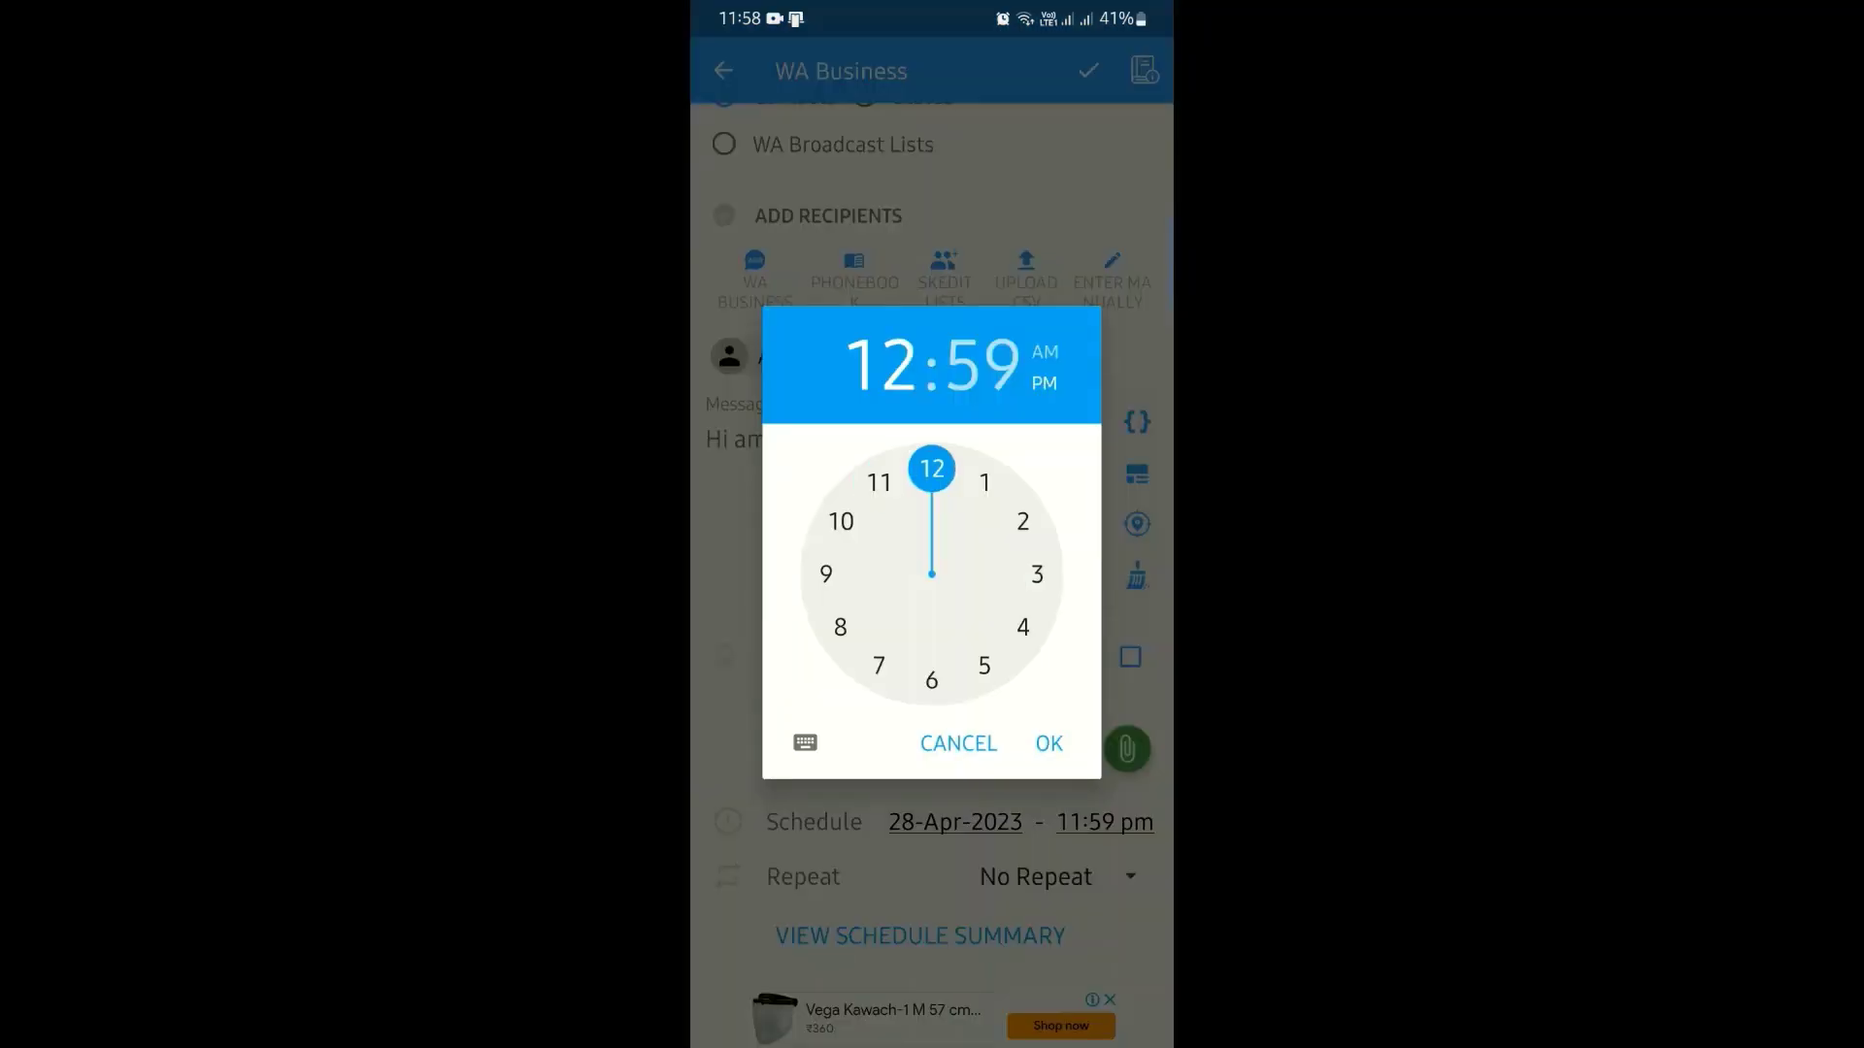
click(932, 469)
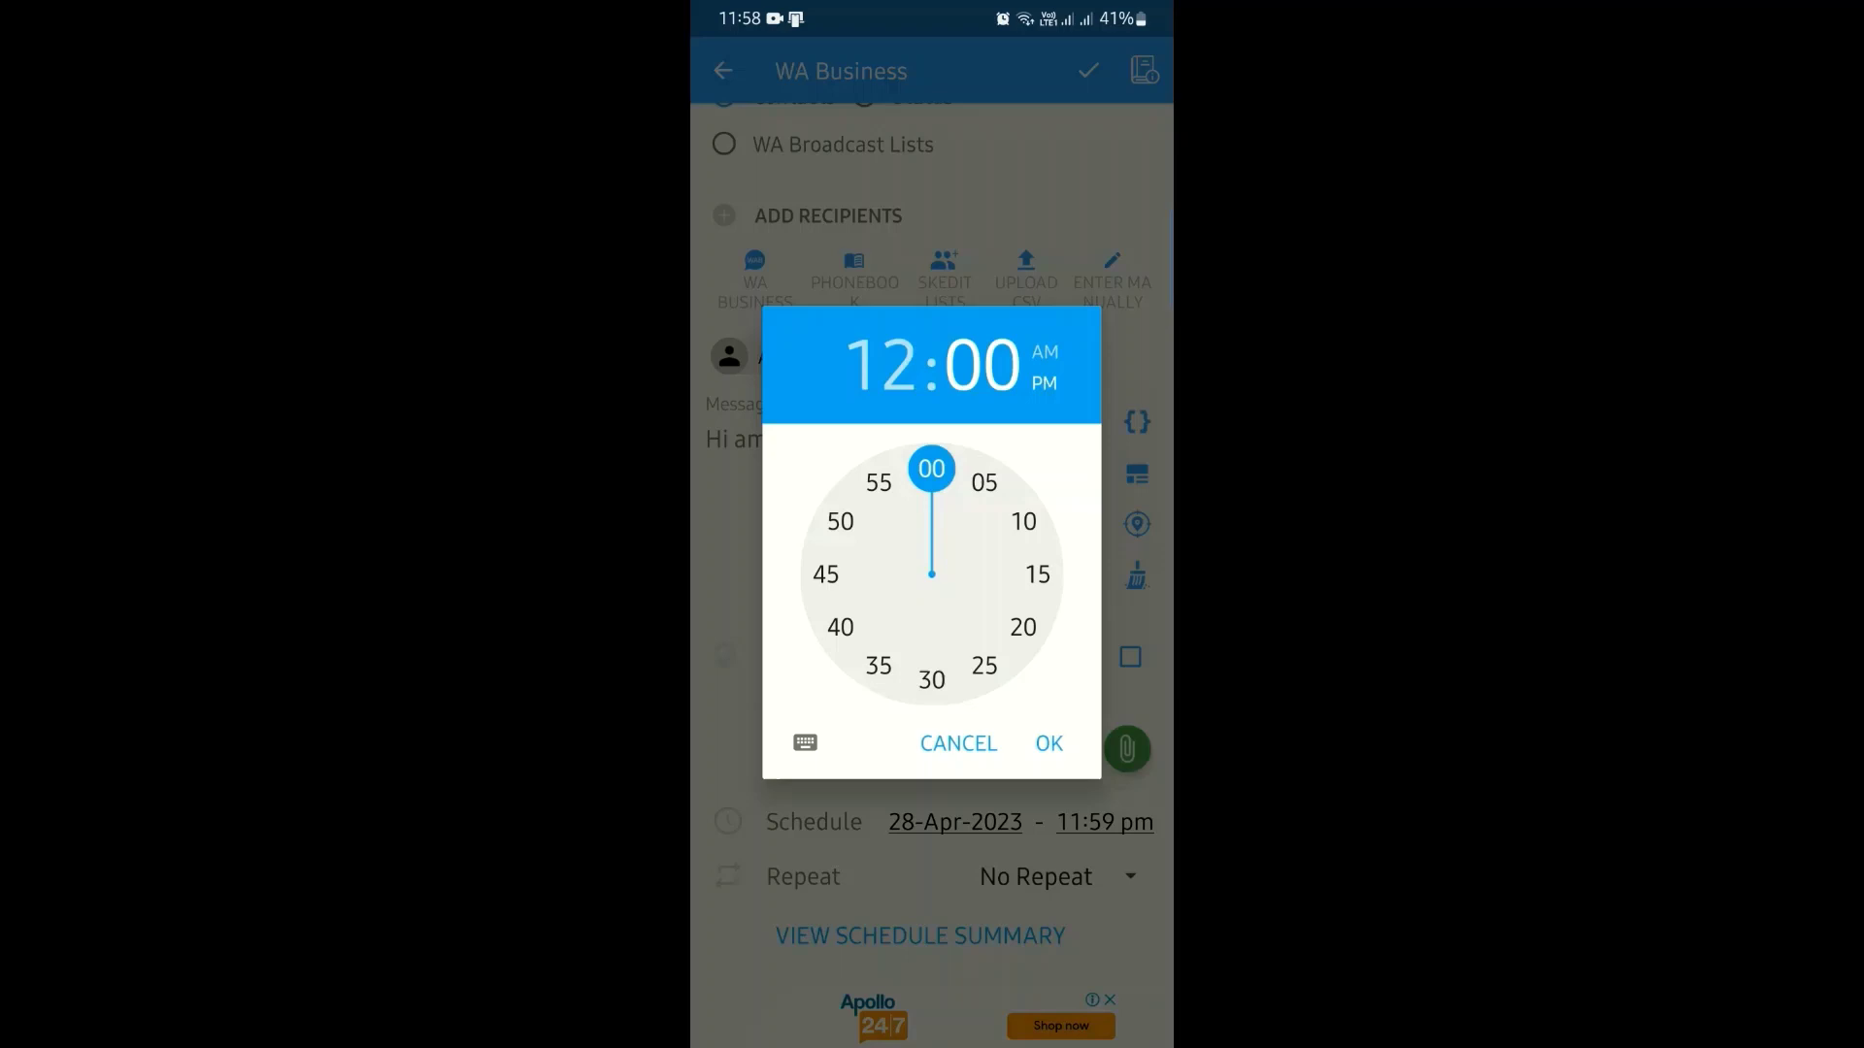
click(1048, 743)
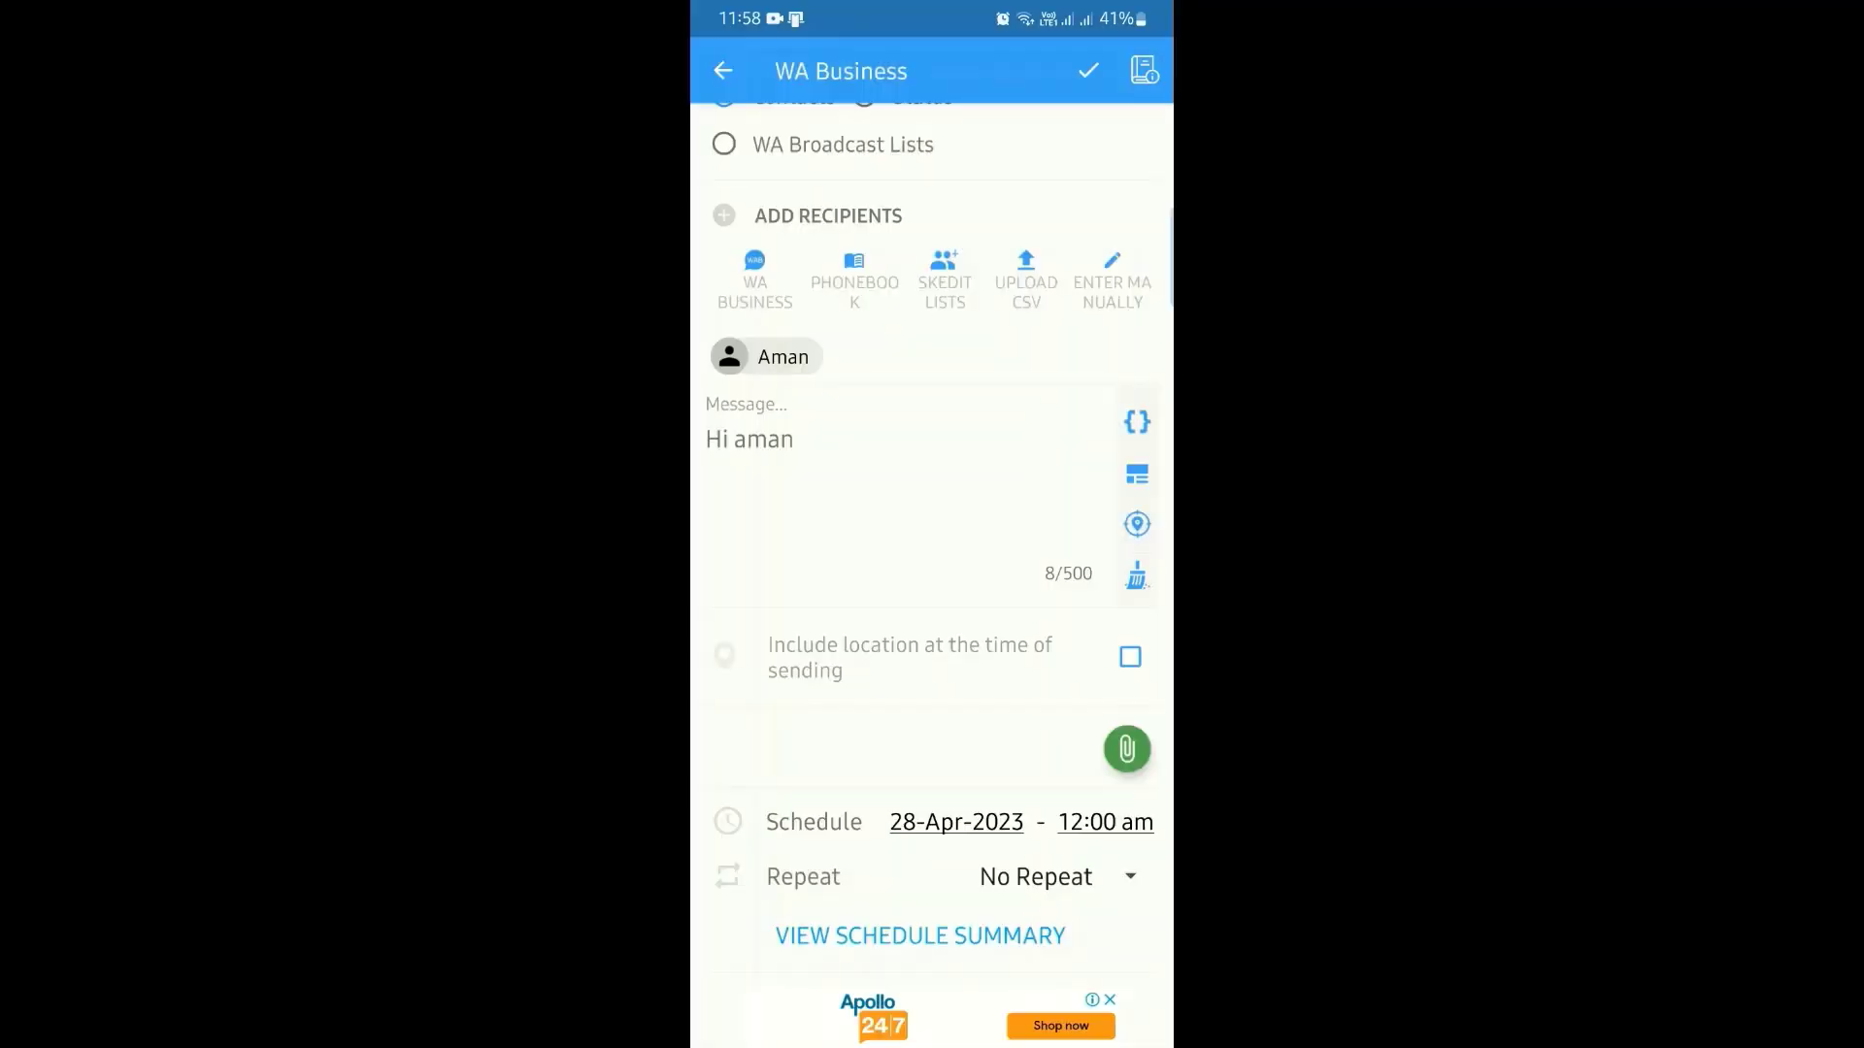
click(1088, 70)
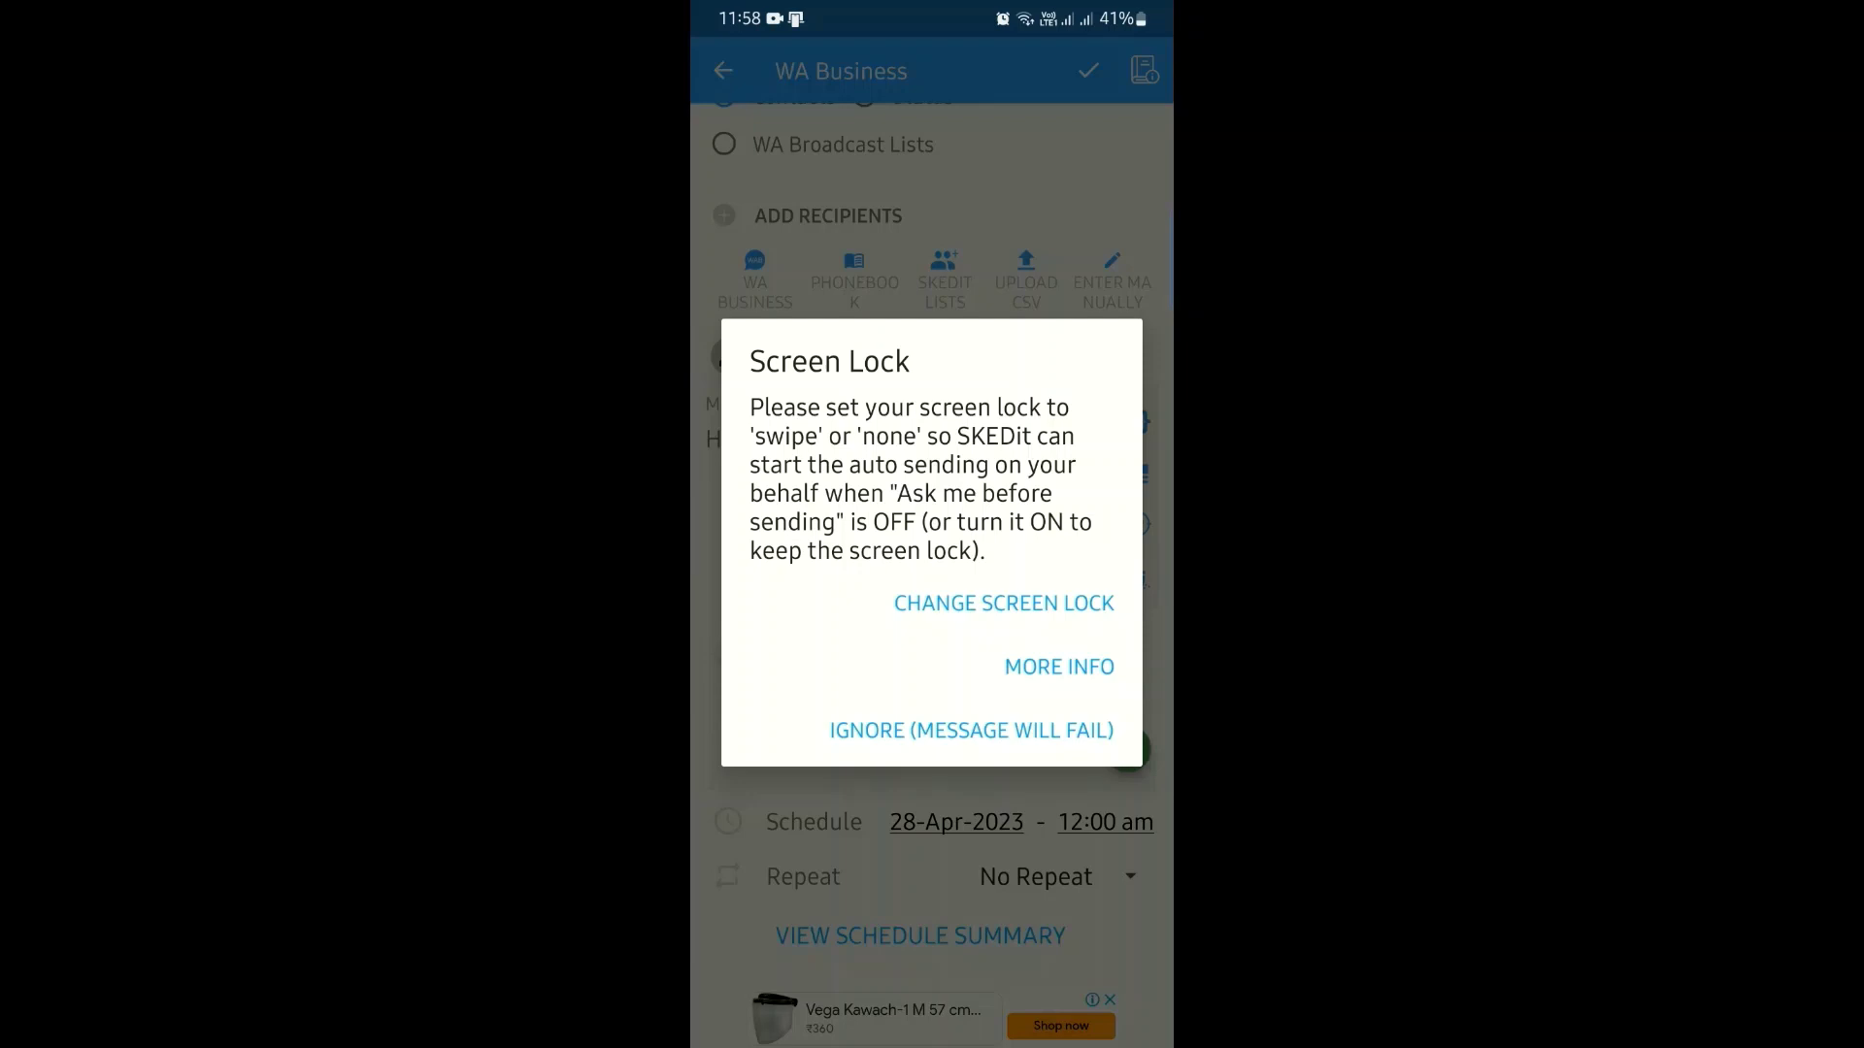
click(972, 729)
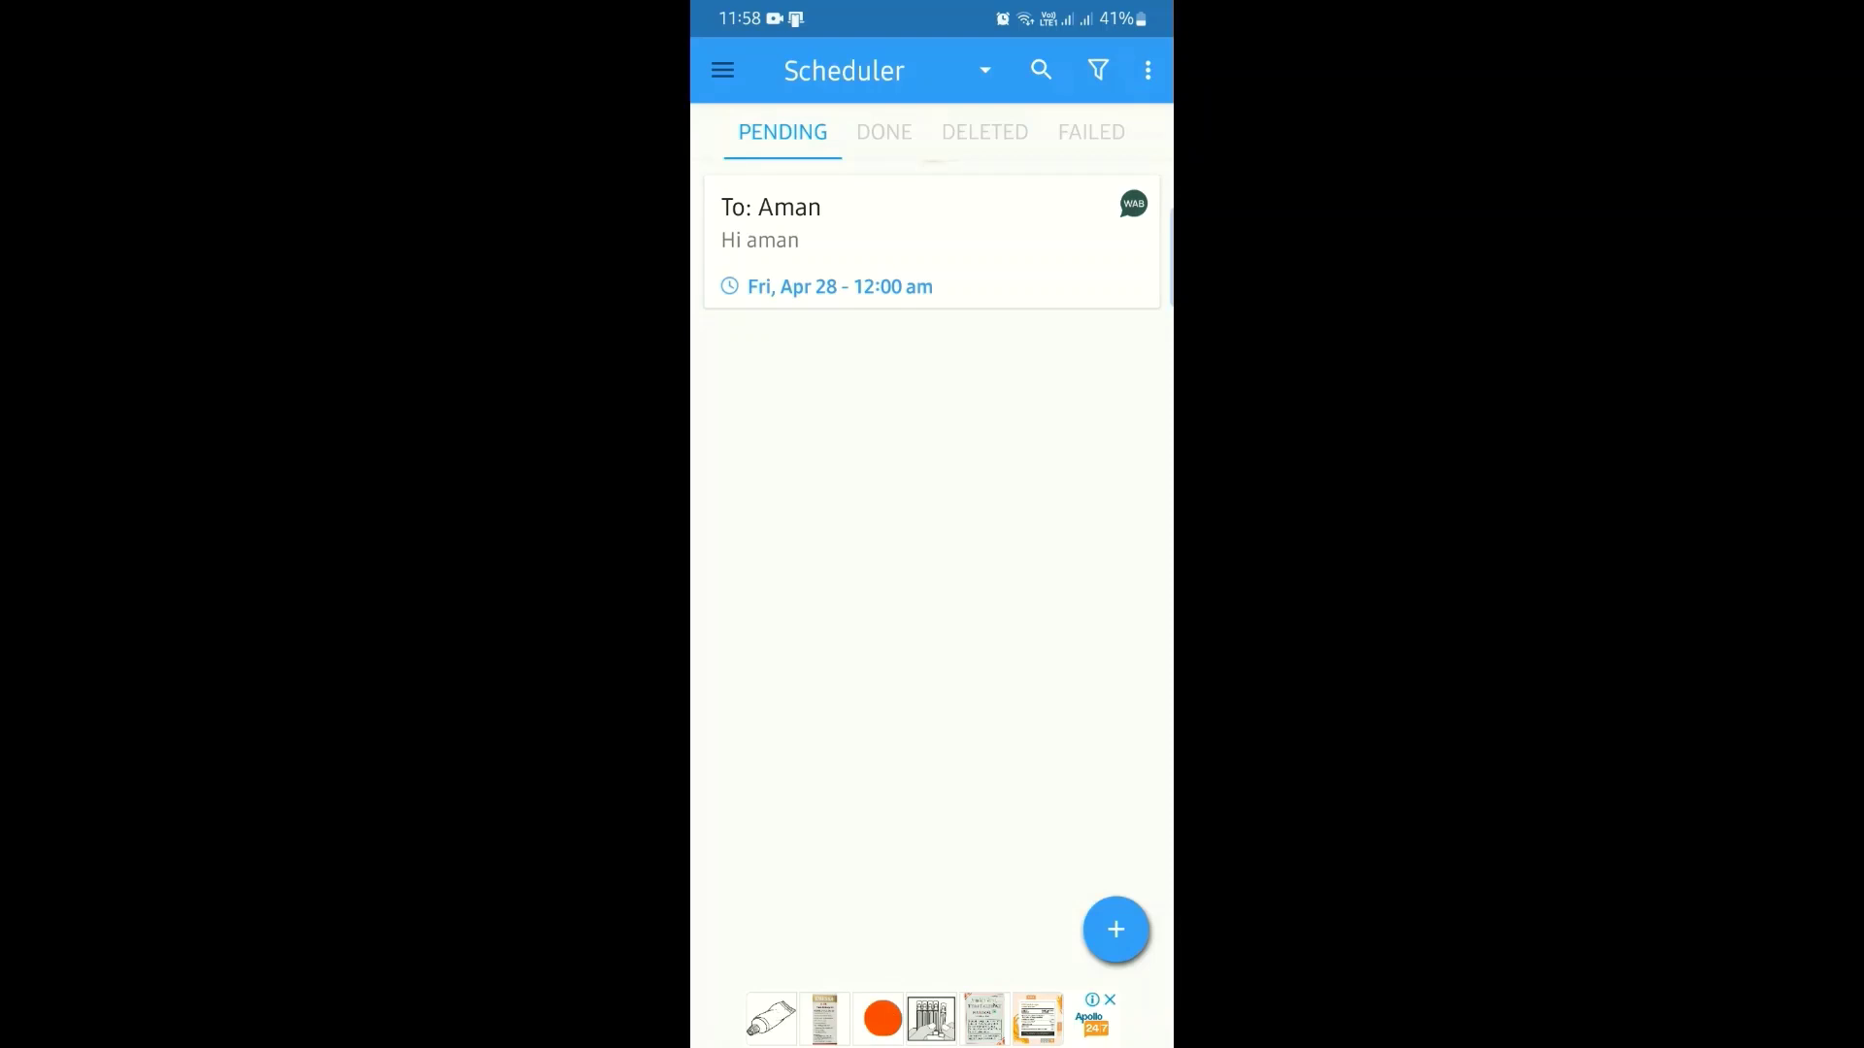
Step: Go to the home screen, leaving the greeting to Aman scheduled
key(Home)
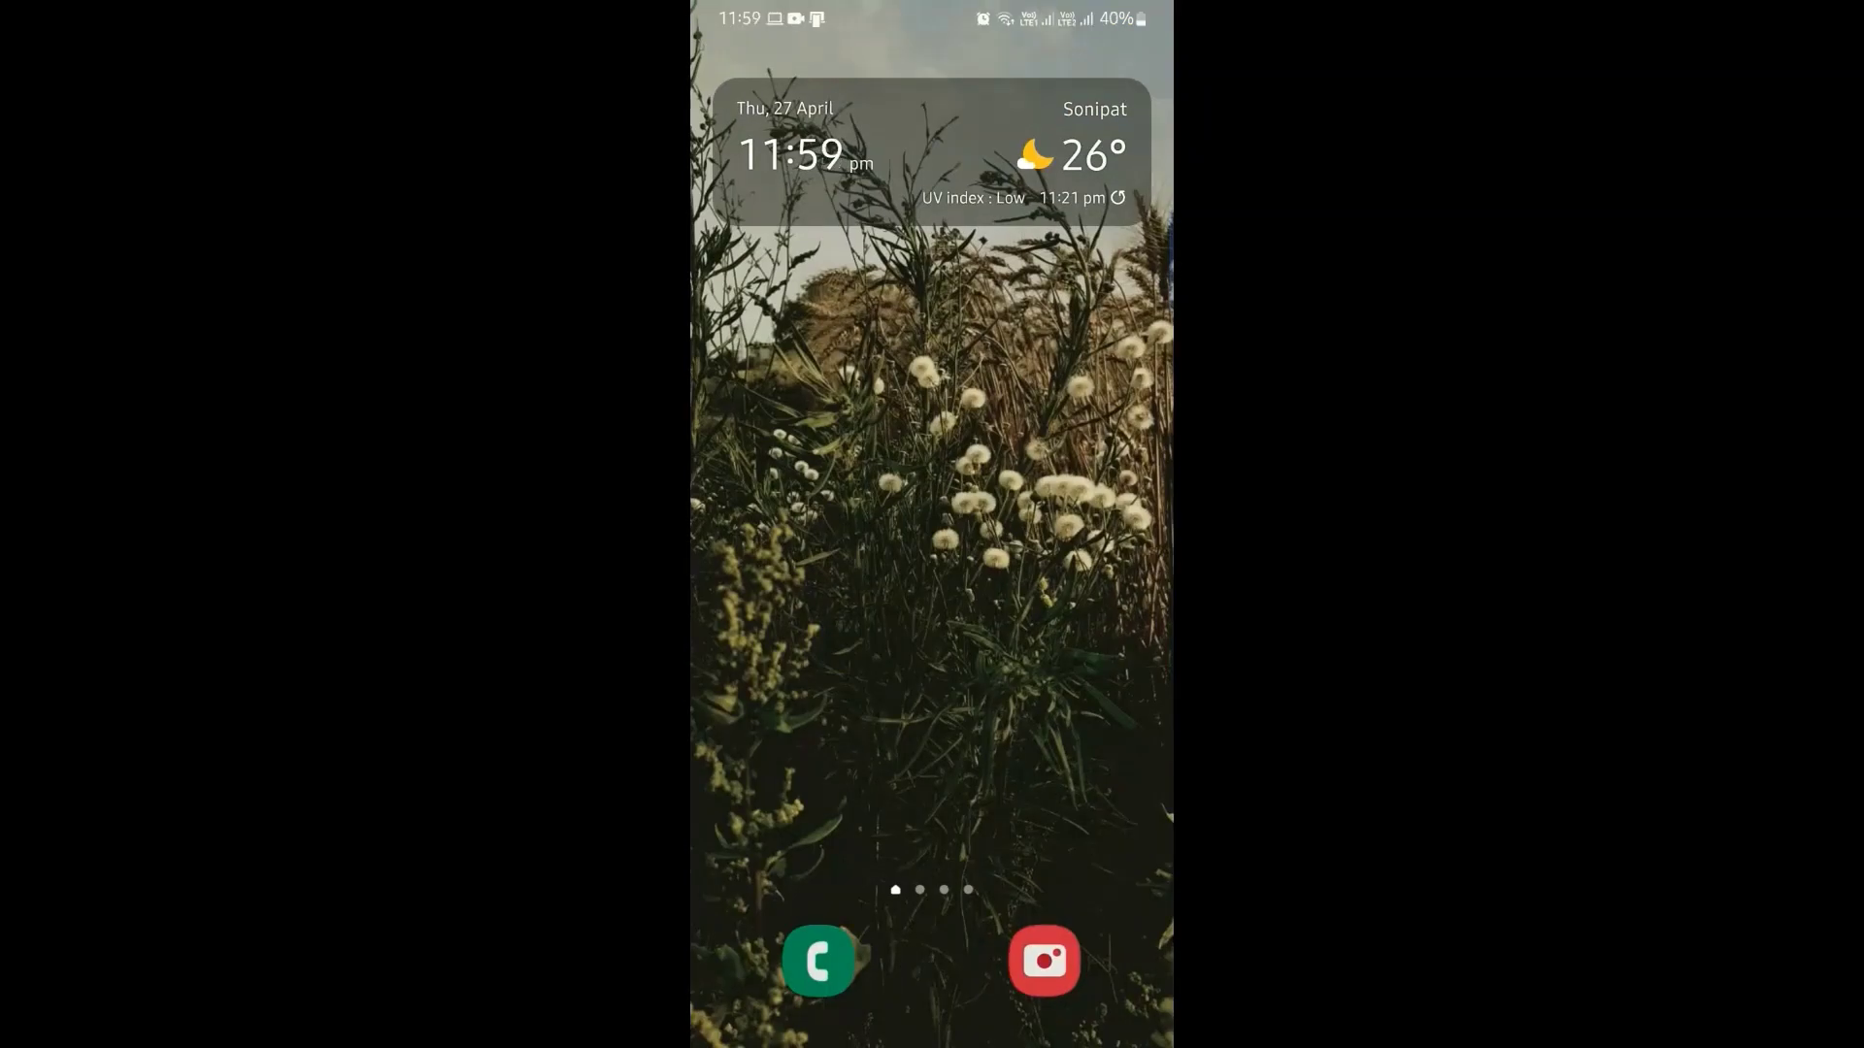